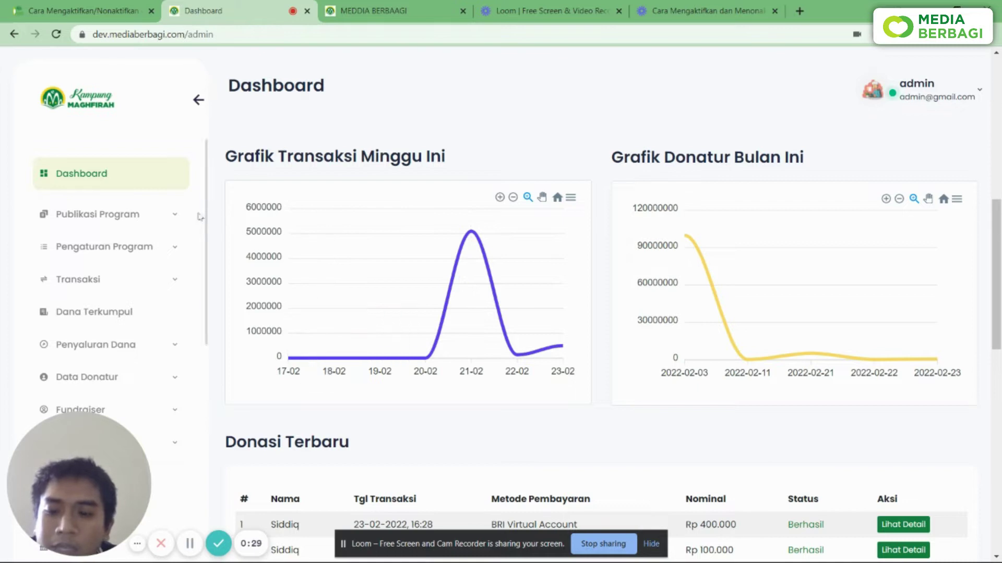
- Open the Infaq campaign list under Publikasi Program
{"action": "left_click", "coordinate": [166, 216]}
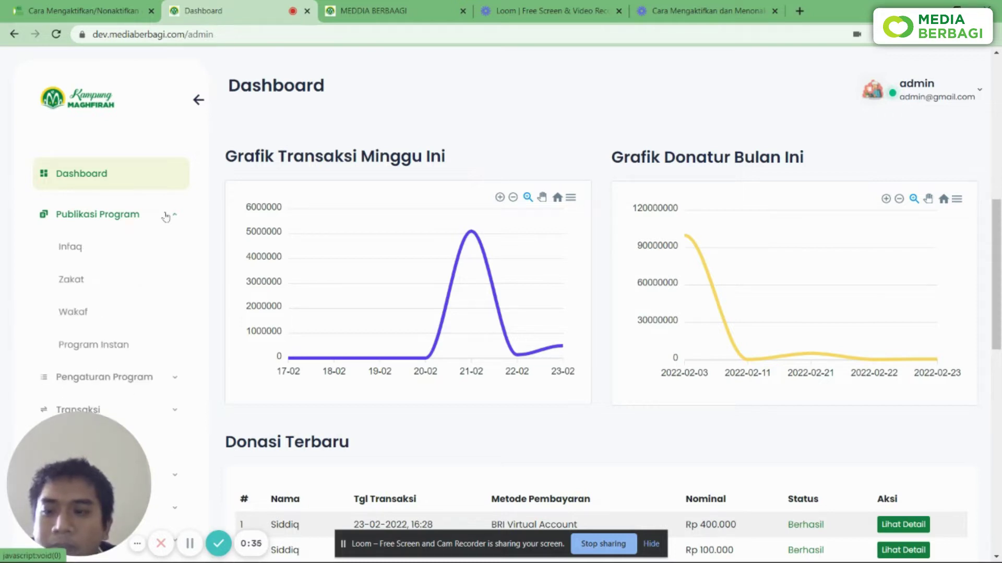
{"action": "scroll", "coordinate": [157, 215], "scroll_direction": "down", "scroll_amount": 2}
{"action": "scroll", "coordinate": [112, 209], "scroll_direction": "up", "scroll_amount": 2}
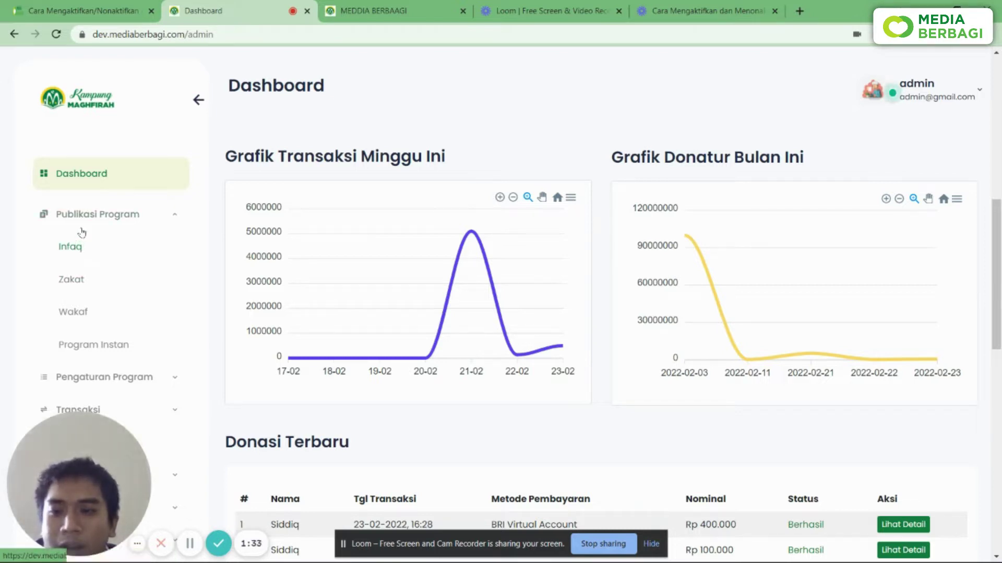
{"action": "left_click", "coordinate": [85, 250]}
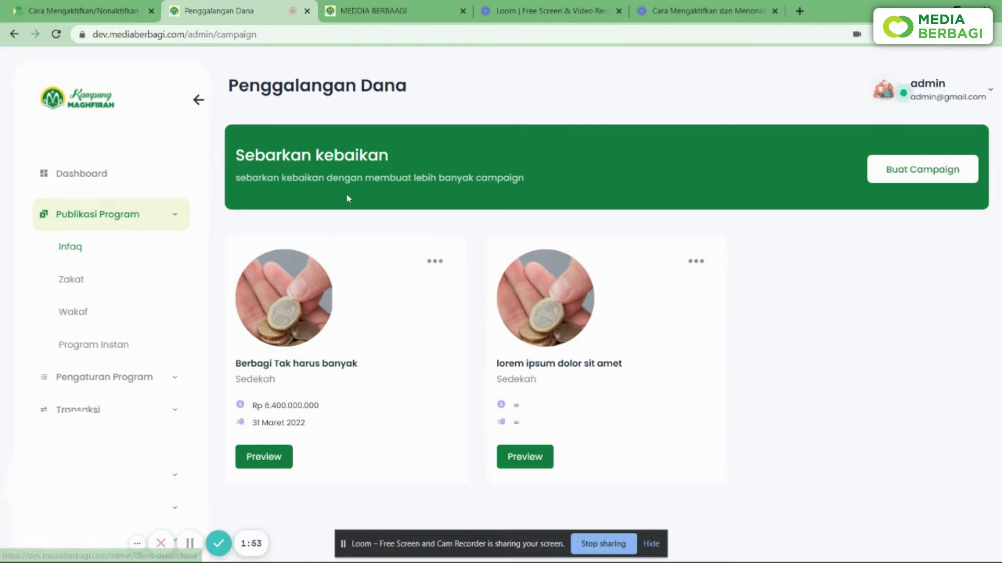
- Bring up the delete confirmation for the Berbagi Tak harus banyak campaign and dismiss it without deleting
{"action": "left_click", "coordinate": [434, 262]}
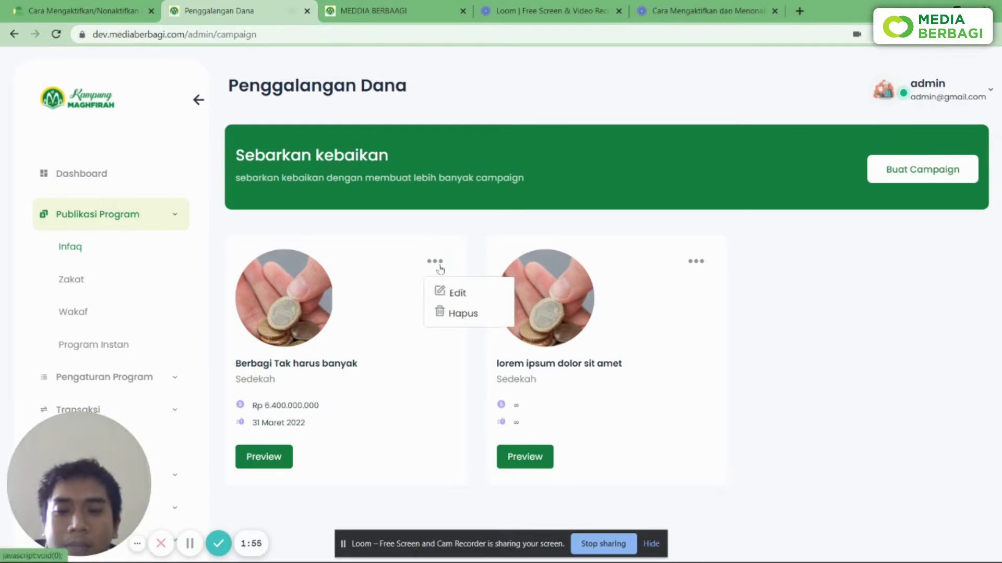
{"action": "left_click", "coordinate": [459, 315]}
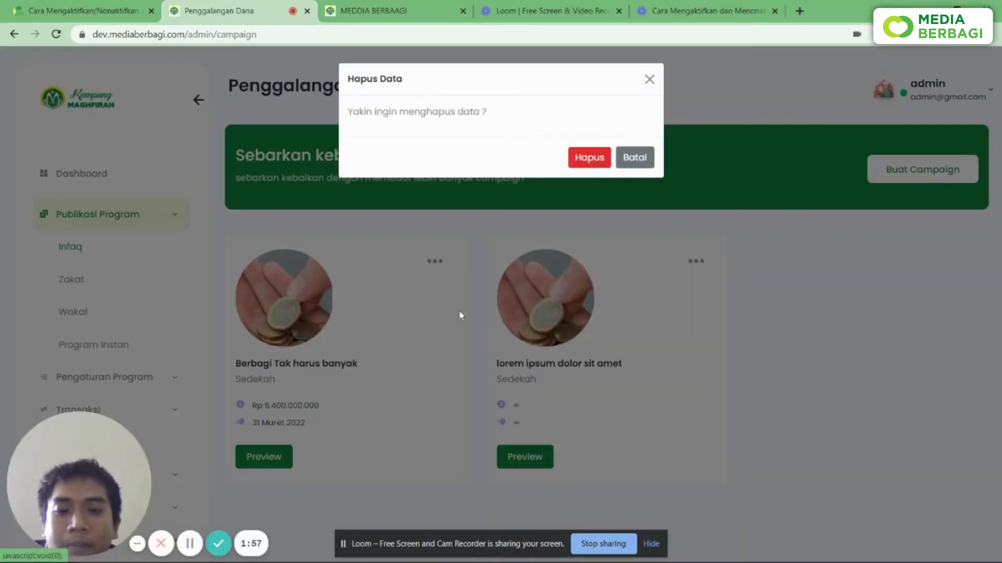
{"action": "left_click", "coordinate": [649, 80]}
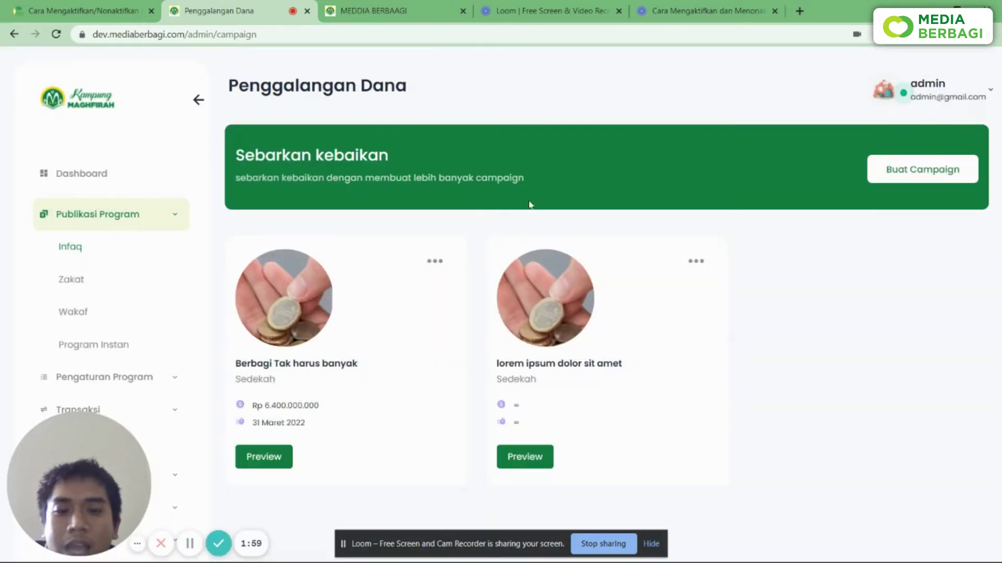
- Examine the available actions, target amount and deadline of the Berbagi Tak harus banyak campaign
{"action": "left_click", "coordinate": [432, 268]}
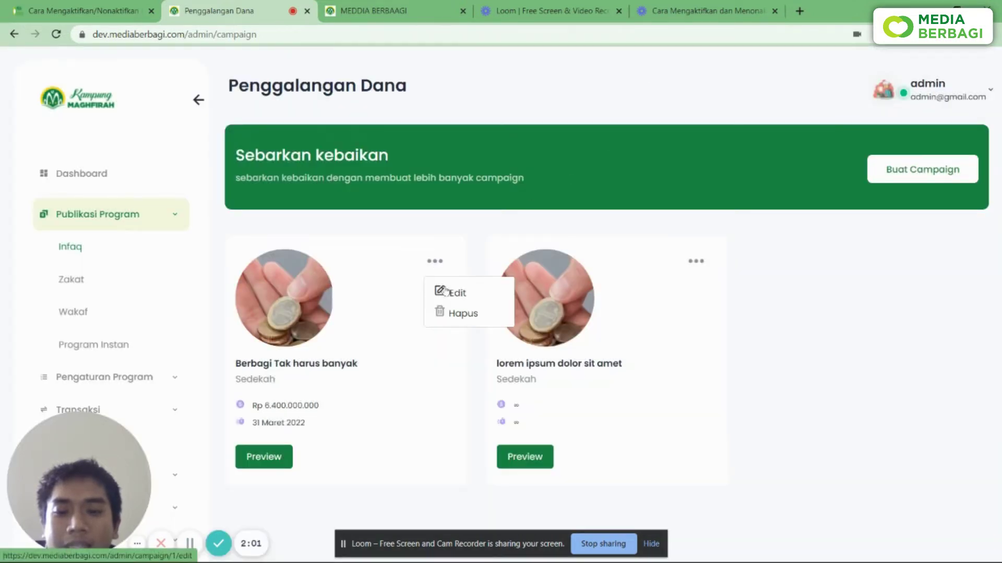
{"action": "left_click", "coordinate": [412, 406]}
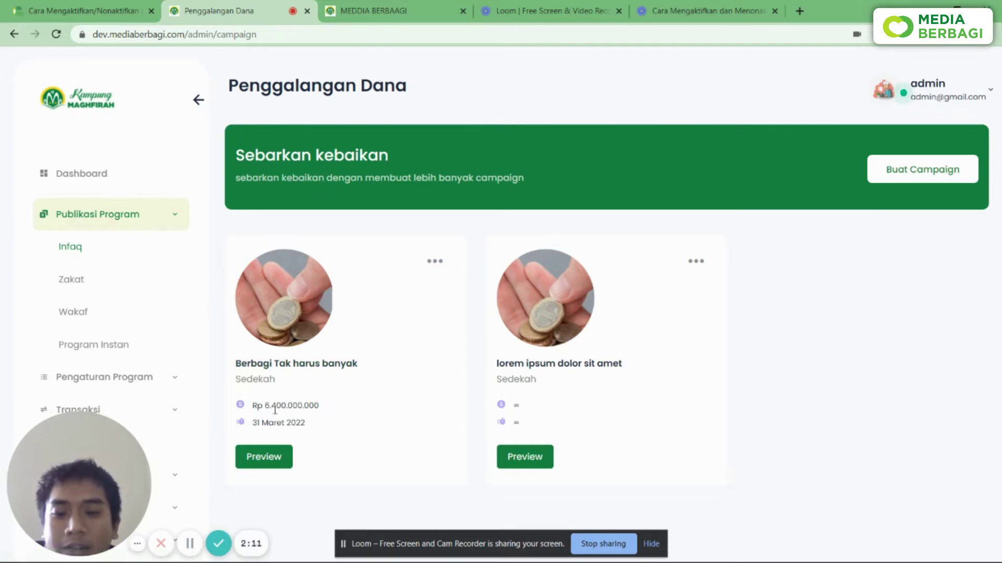
{"action": "left_click_drag", "start_coordinate": [254, 410], "coordinate": [324, 411]}
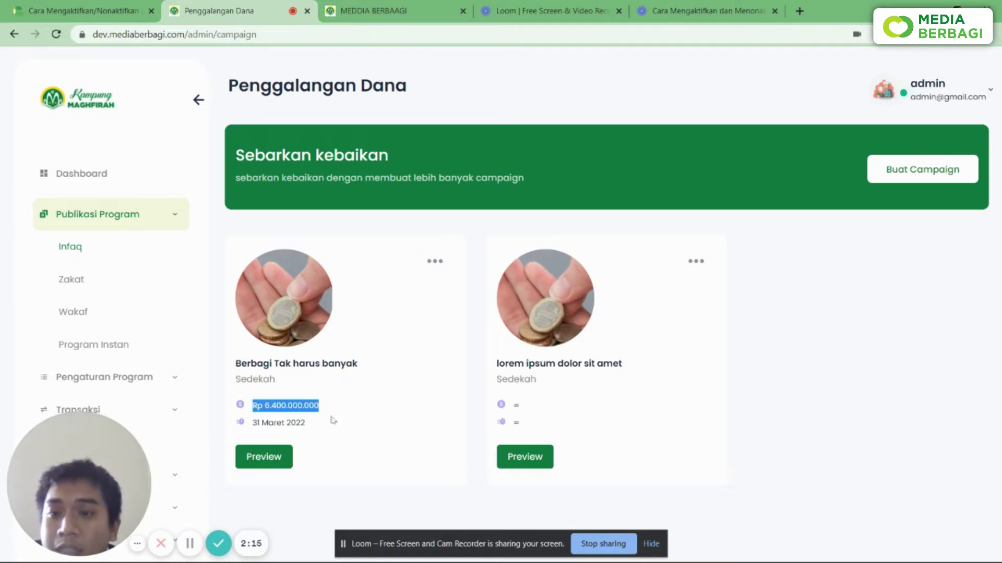
{"action": "left_click_drag", "start_coordinate": [312, 423], "coordinate": [230, 428]}
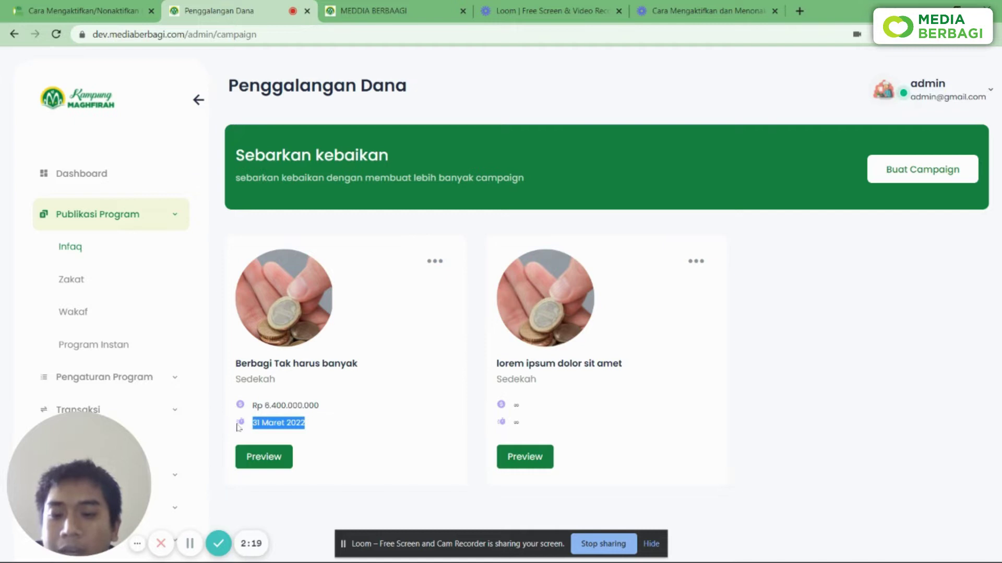
{"action": "left_click", "coordinate": [326, 425]}
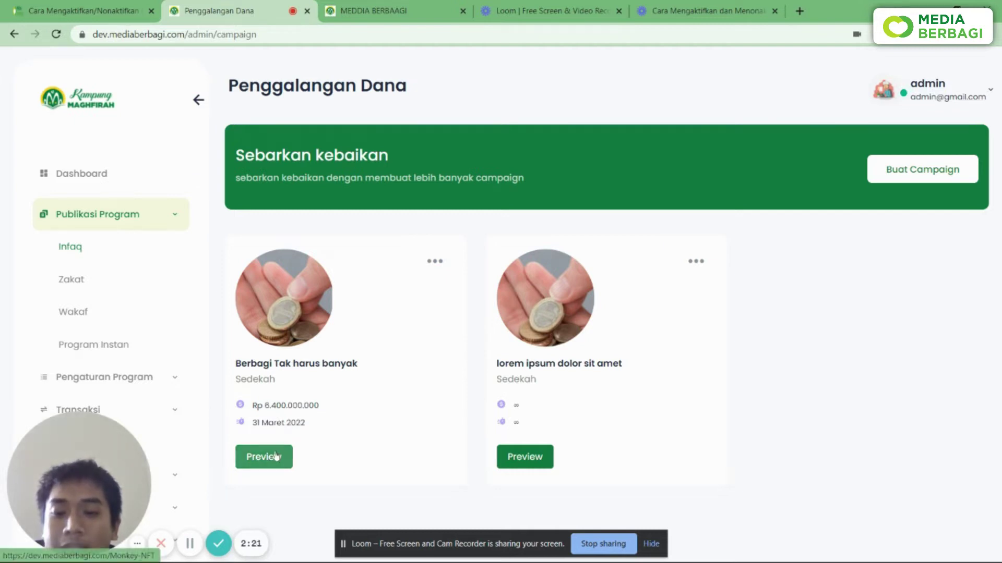
- Review the edit form of the Berbagi Tak harus banyak campaign and return to the campaign list
{"action": "left_click", "coordinate": [430, 262]}
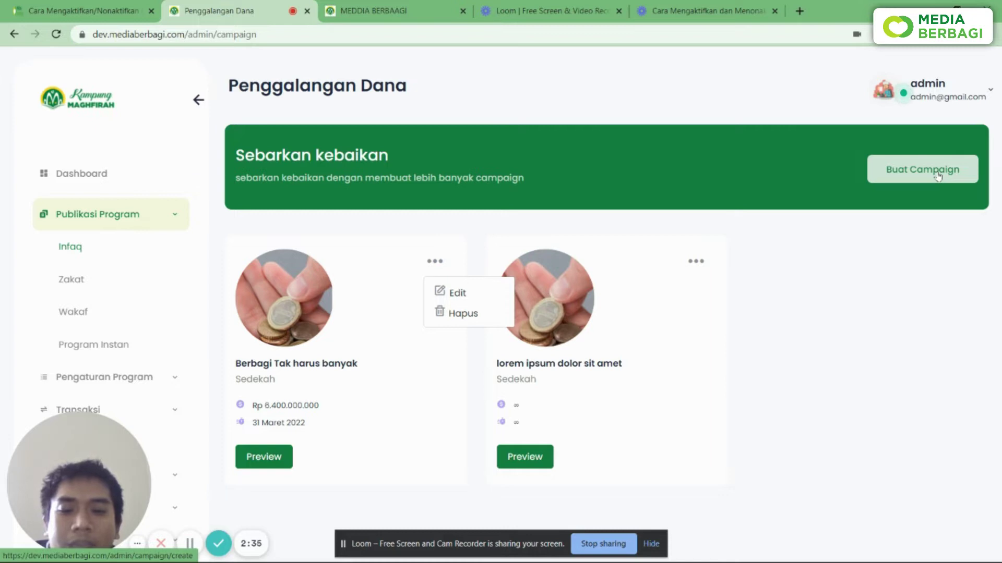
{"action": "left_click", "coordinate": [463, 296]}
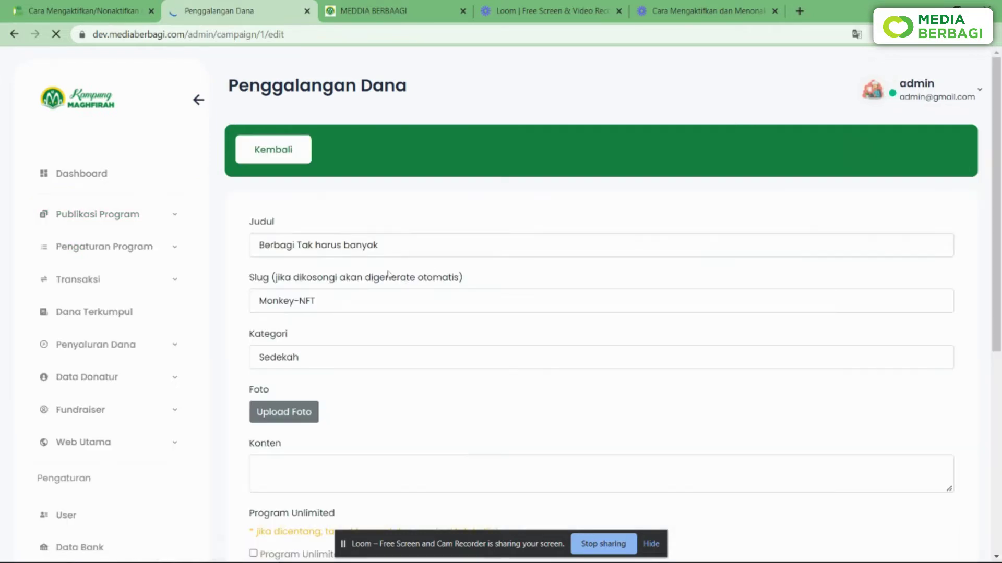
{"action": "scroll", "coordinate": [334, 281], "scroll_direction": "down", "scroll_amount": 8}
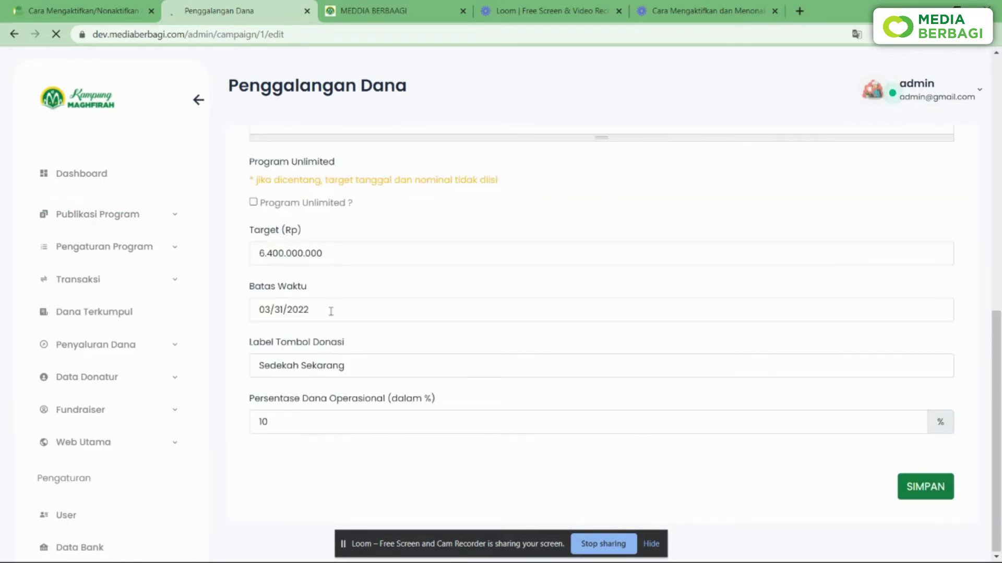
{"action": "scroll", "coordinate": [395, 387], "scroll_direction": "up", "scroll_amount": 4}
{"action": "scroll", "coordinate": [395, 387], "scroll_direction": "up", "scroll_amount": 6}
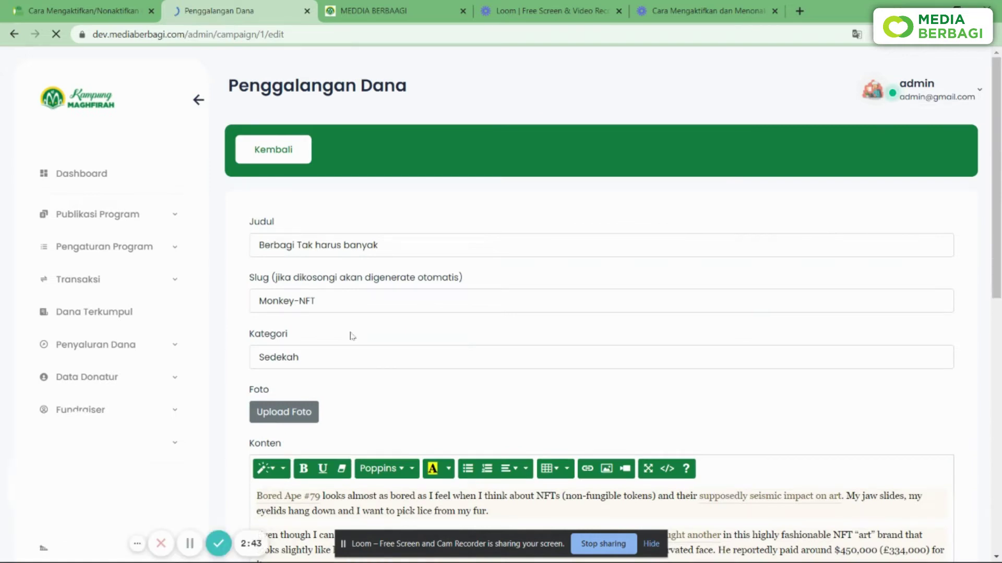
{"action": "left_click", "coordinate": [273, 150]}
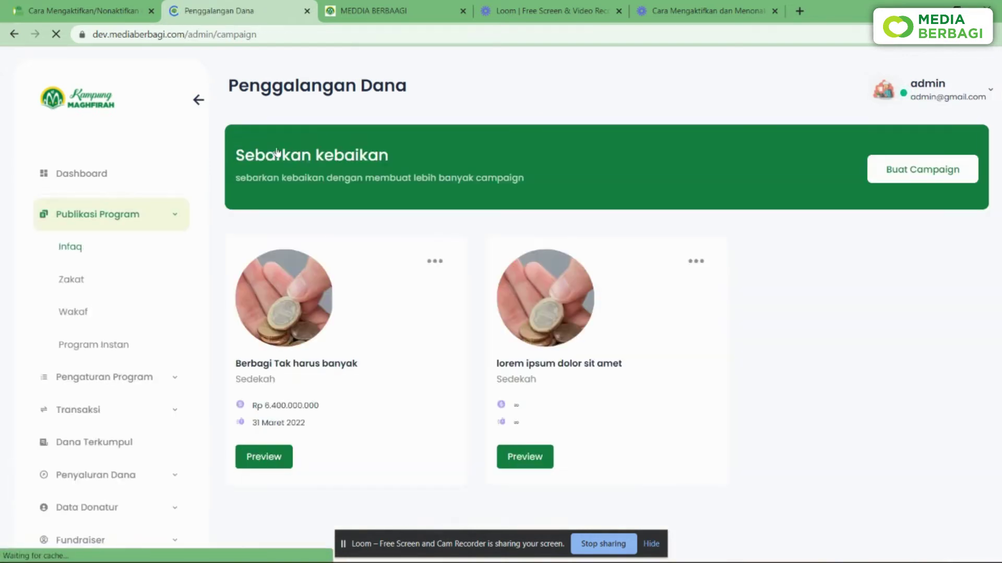
- Start a new campaign and look over the fields of its creation form
{"action": "left_click", "coordinate": [927, 176]}
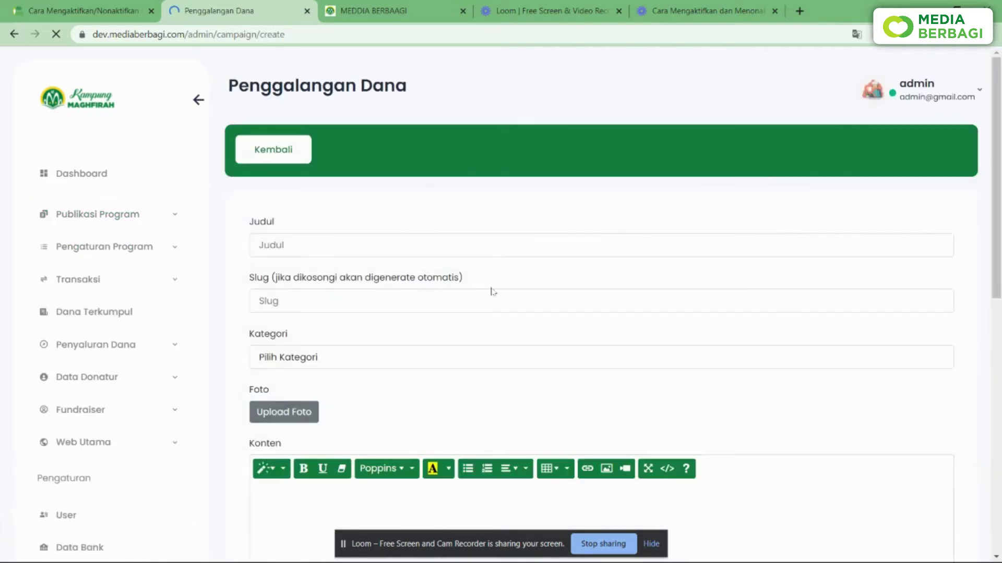
{"action": "scroll", "coordinate": [437, 280], "scroll_direction": "down", "scroll_amount": 10}
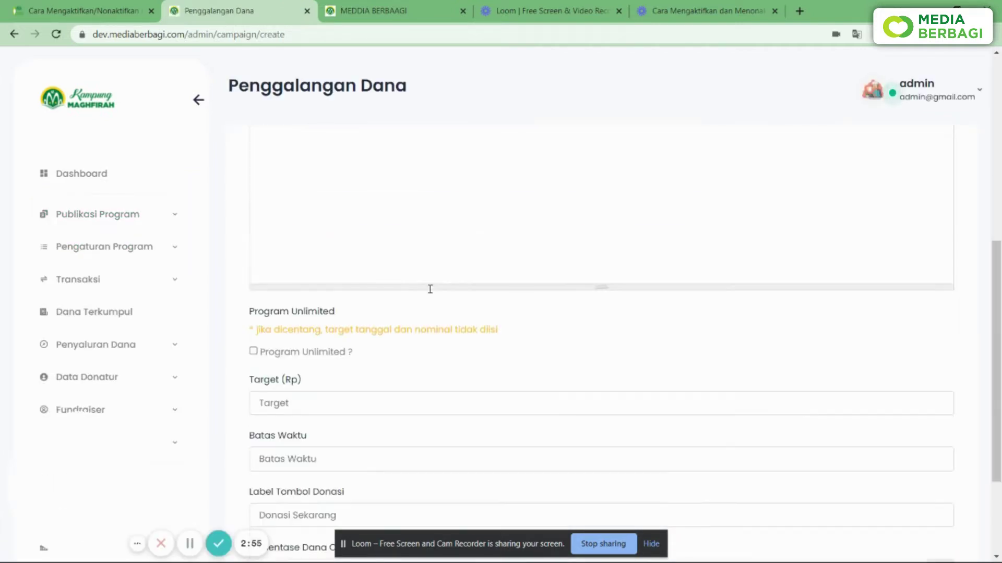
{"action": "scroll", "coordinate": [318, 265], "scroll_direction": "up", "scroll_amount": 10}
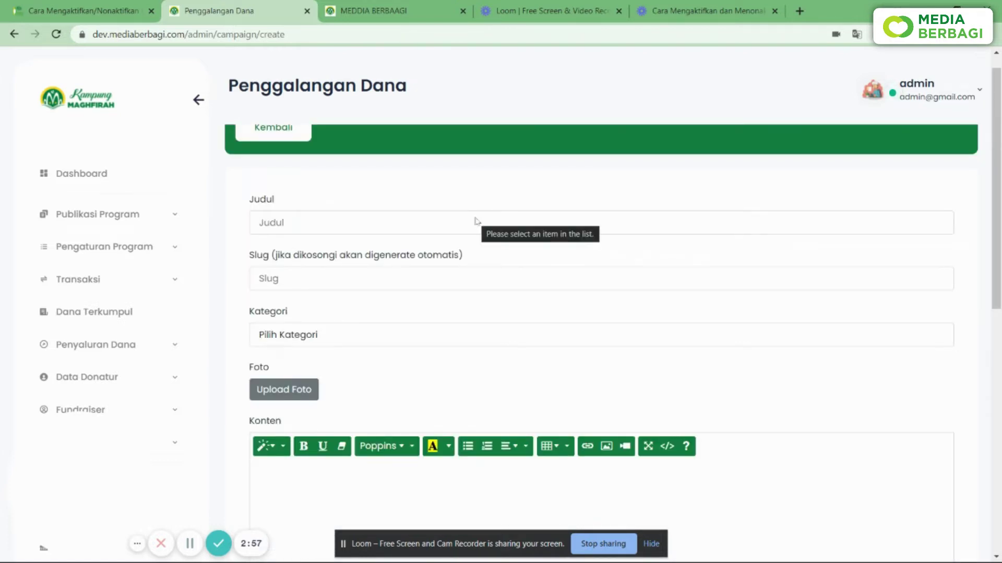
{"action": "scroll", "coordinate": [295, 203], "scroll_direction": "up", "scroll_amount": 1}
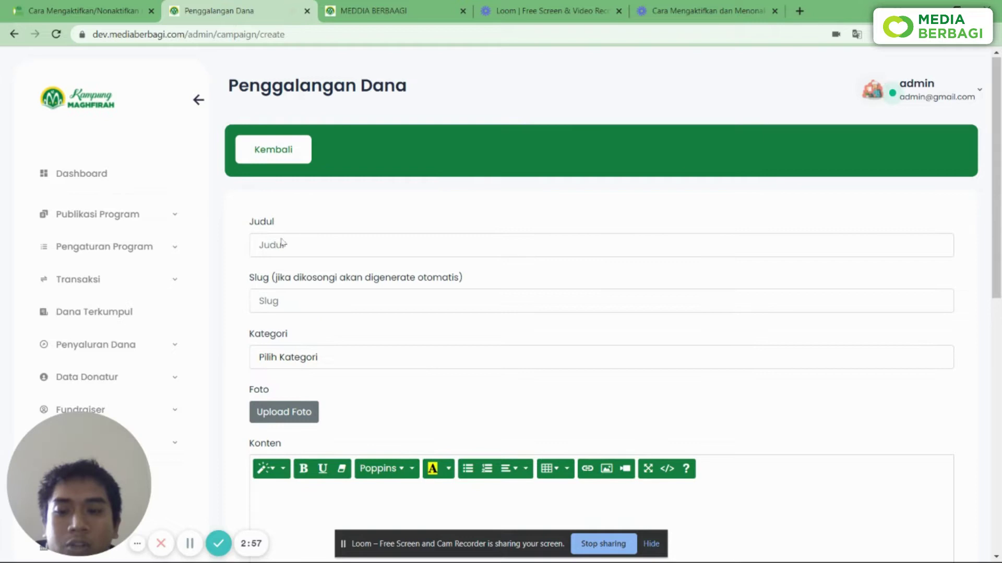
- Enter "Bangun masjid andalan" as the new campaign's title (Judul)
{"action": "left_click", "coordinate": [300, 244]}
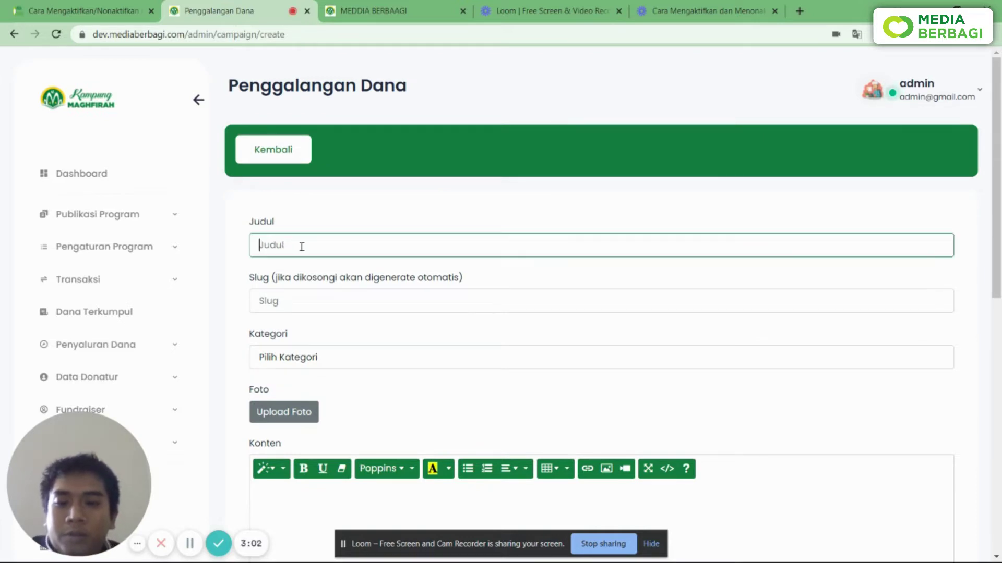
{"action": "key", "text": "Caps_Lock"}
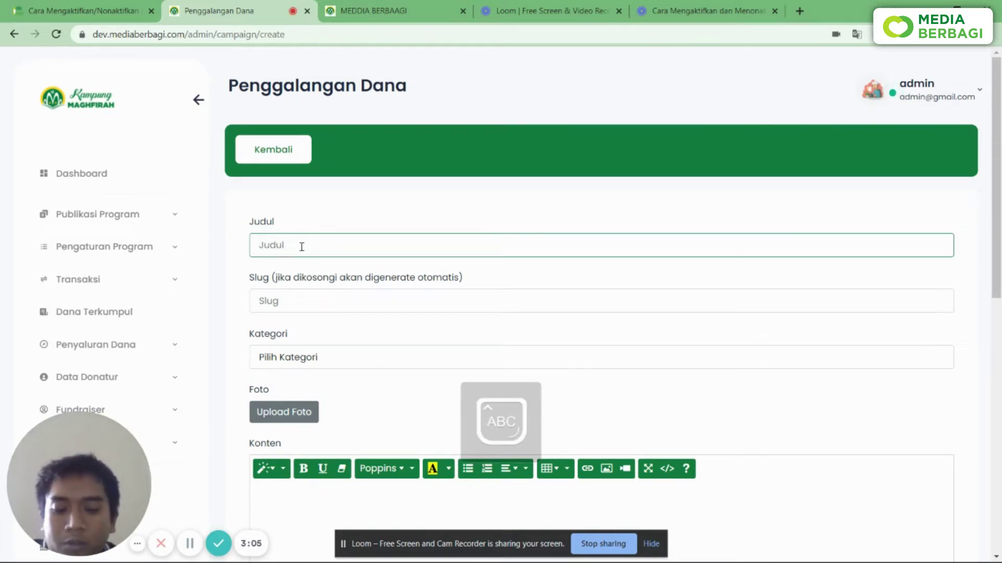
{"action": "key", "text": "Caps_Lock"}
{"action": "type", "text": "Bnau"}
{"action": "key", "text": "BackSpace"}
{"action": "key", "text": "BackSpace"}
{"action": "key", "text": "BackSpace"}
{"action": "type", "text": "angun masjid "}
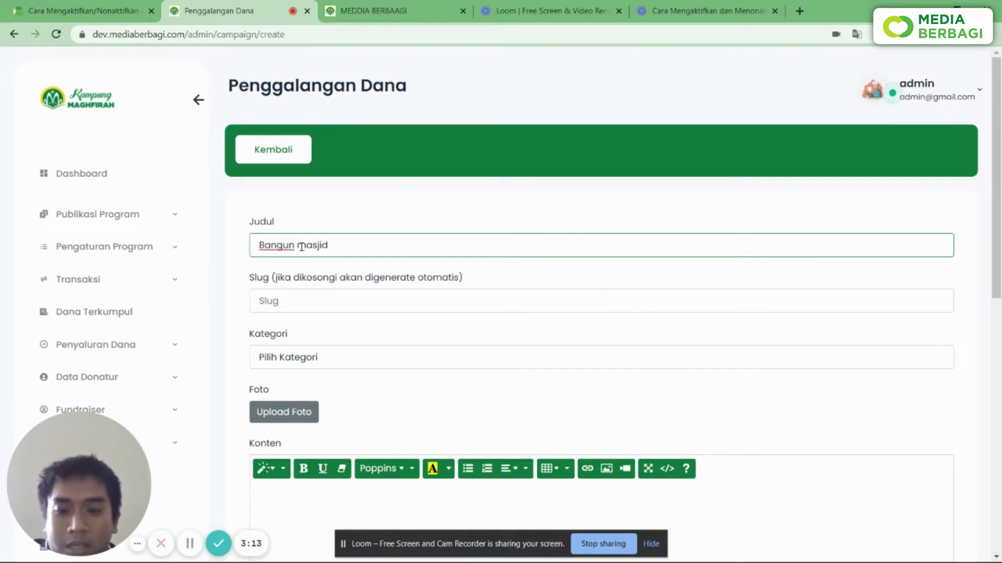
{"action": "type", "text": "andalan"}
{"action": "left_click", "coordinate": [329, 244]}
{"action": "triple_click", "coordinate": [329, 244]}
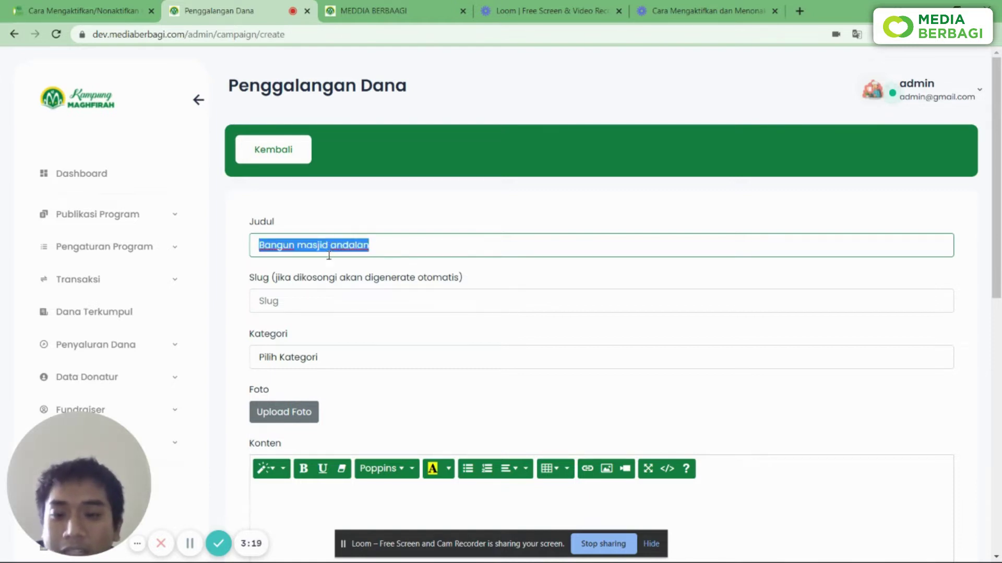
{"action": "left_click", "coordinate": [301, 300]}
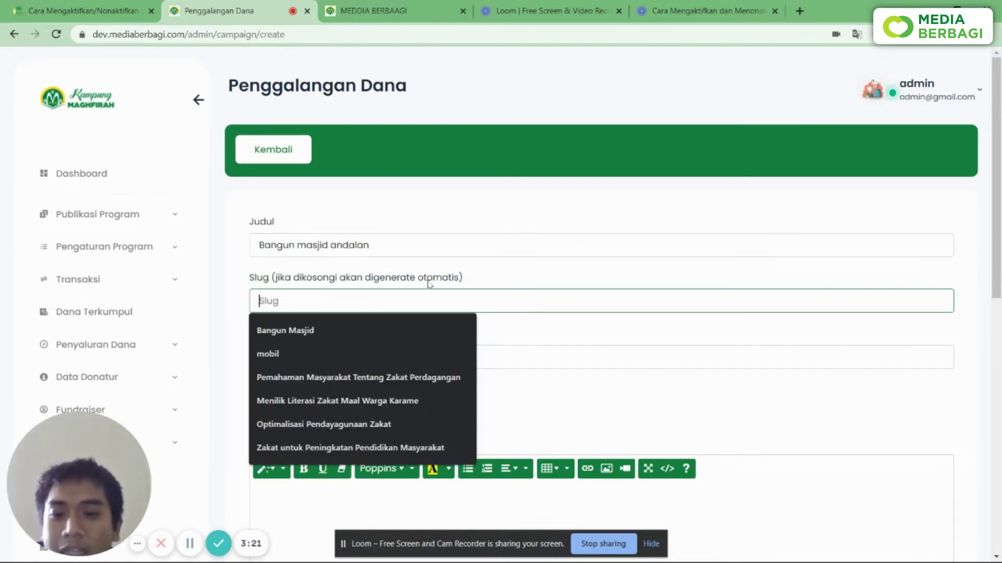
{"action": "left_click", "coordinate": [496, 276]}
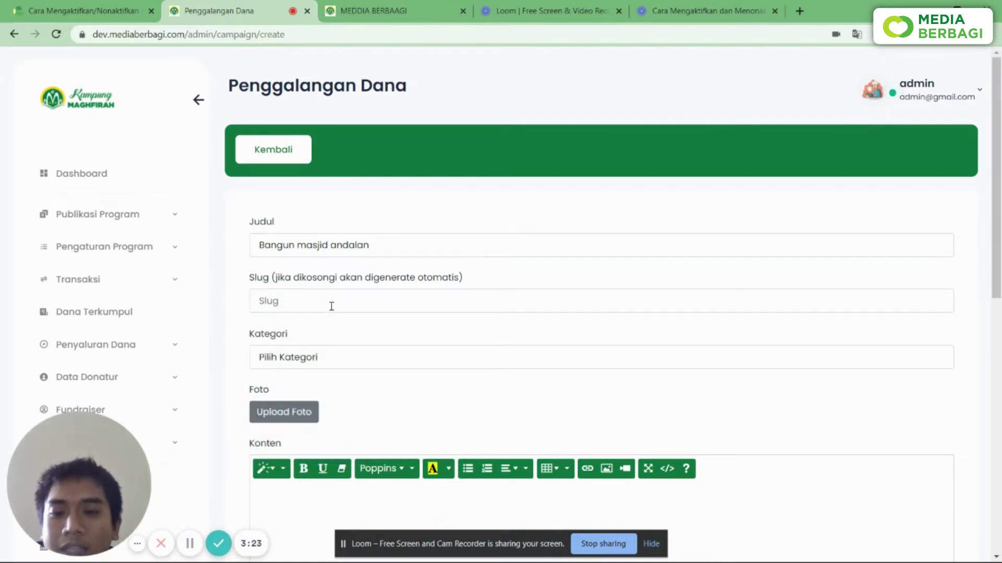
{"action": "double_click", "coordinate": [348, 245]}
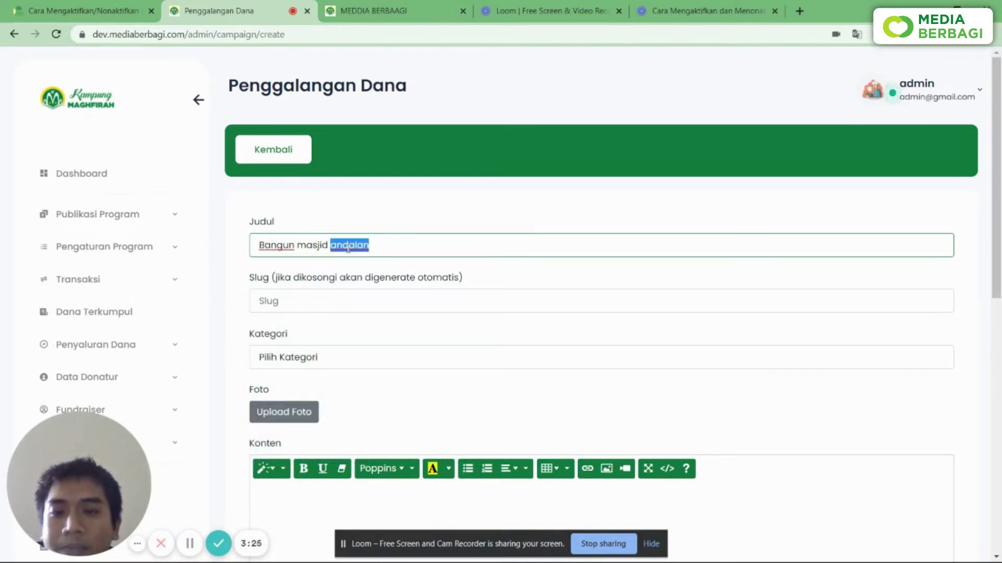
{"action": "triple_click", "coordinate": [348, 245]}
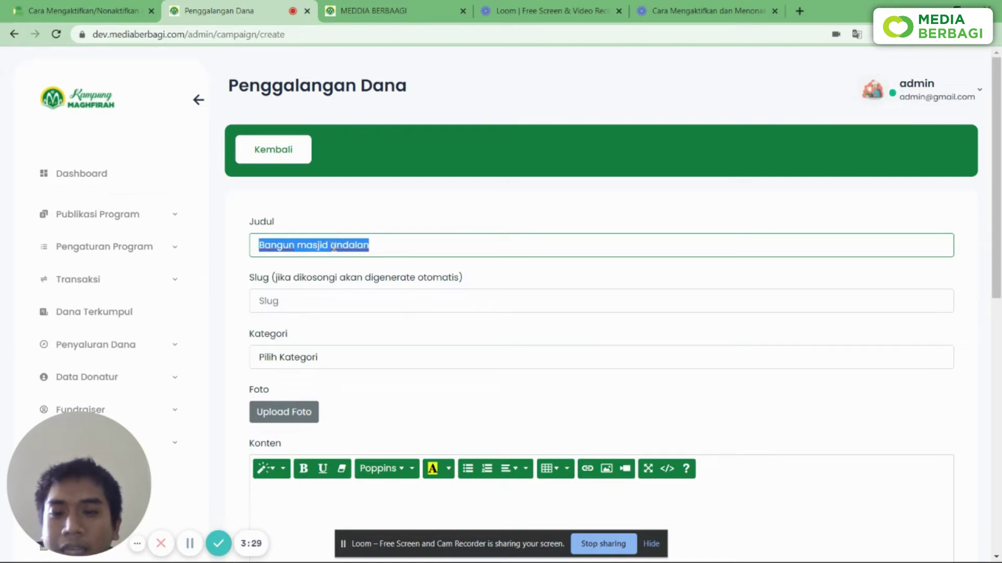
{"action": "left_click", "coordinate": [292, 300]}
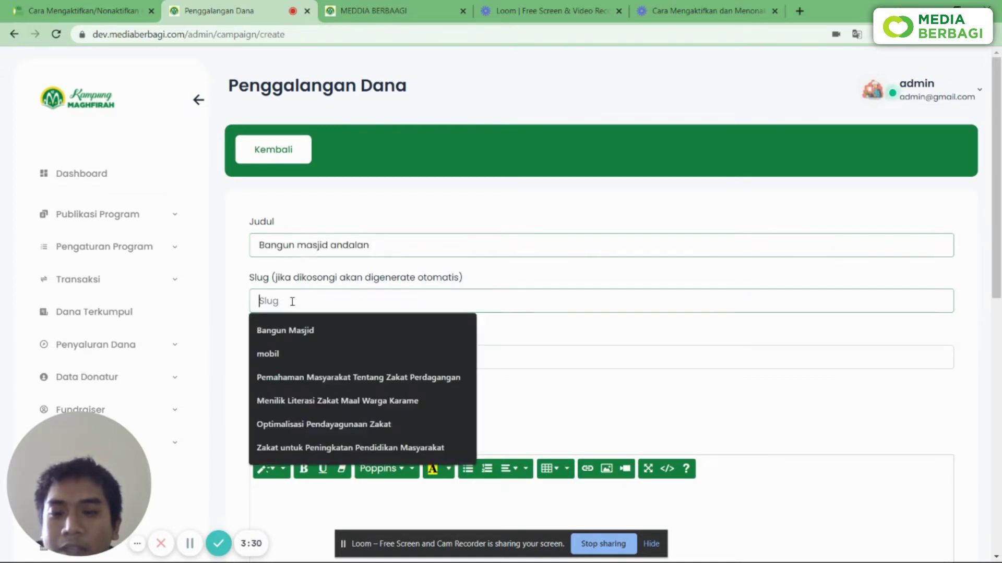
- Switch to the public donation site and open the detail page of the Berbagi Tak harus banyak campaign
{"action": "left_click", "coordinate": [376, 12]}
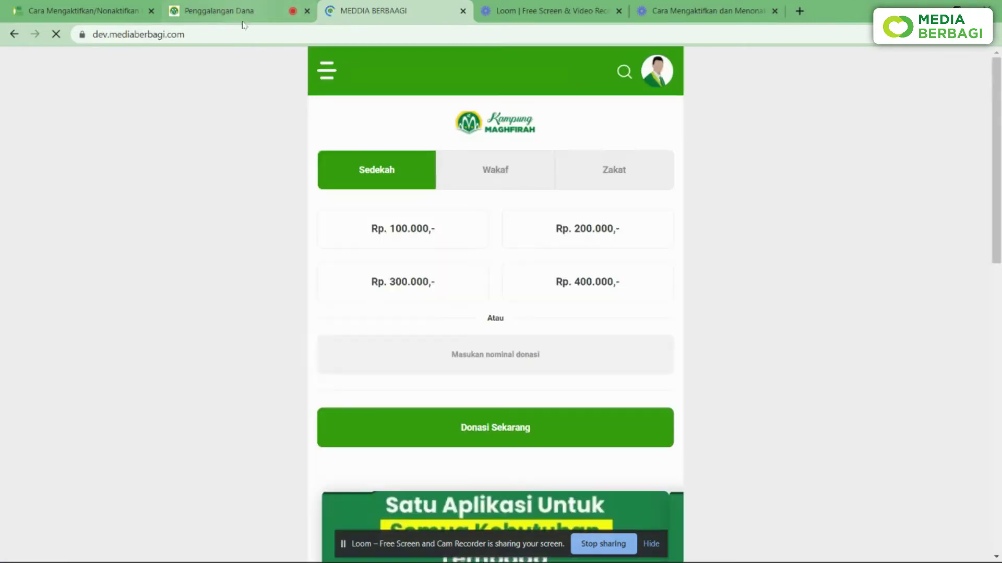
{"action": "scroll", "coordinate": [490, 297], "scroll_direction": "down", "scroll_amount": 15}
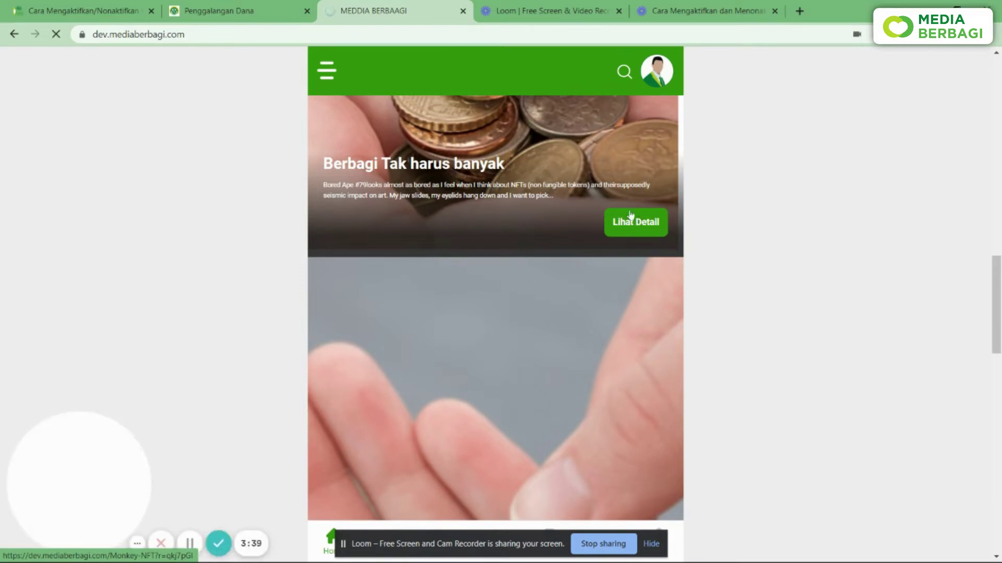
{"action": "scroll", "coordinate": [576, 222], "scroll_direction": "down", "scroll_amount": 6}
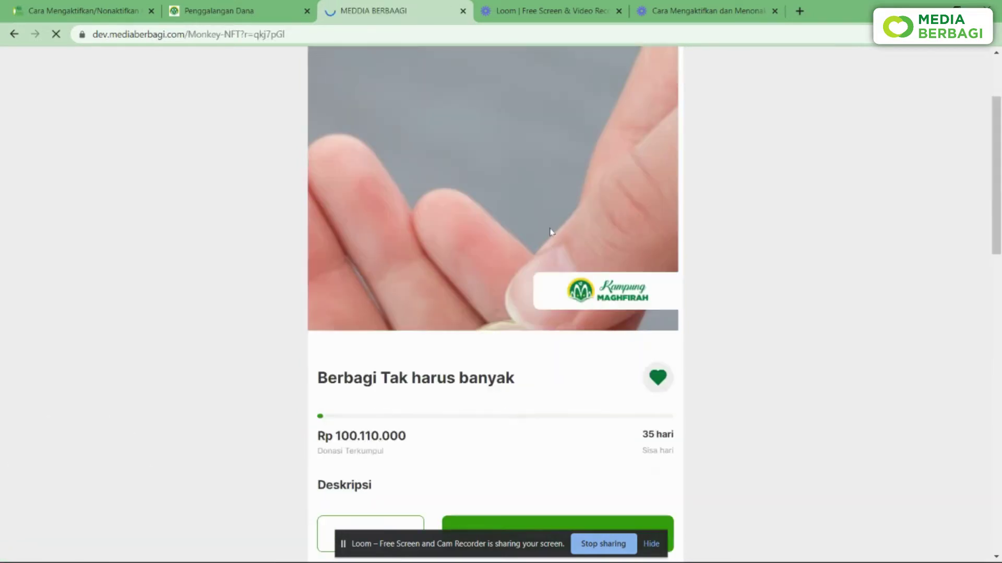
- Try loading the campaign page with its slug shortened to "Monkey", and return to the campaign creation form
{"action": "scroll", "coordinate": [528, 228], "scroll_direction": "up", "scroll_amount": 4}
{"action": "left_click_drag", "start_coordinate": [191, 35], "coordinate": [338, 28]}
{"action": "left_click", "coordinate": [300, 35]}
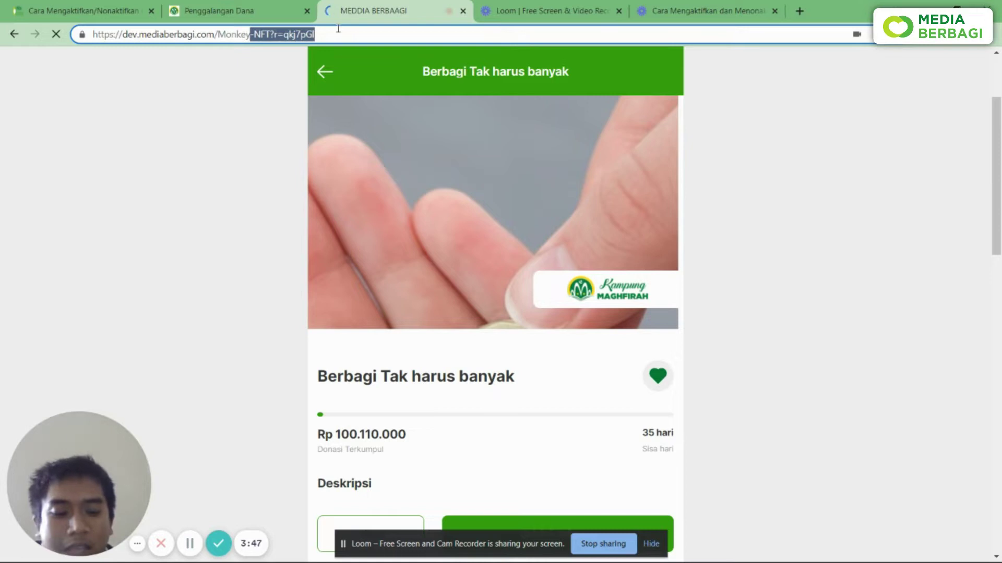
{"action": "key", "text": "BackSpace"}
{"action": "key", "text": "Return"}
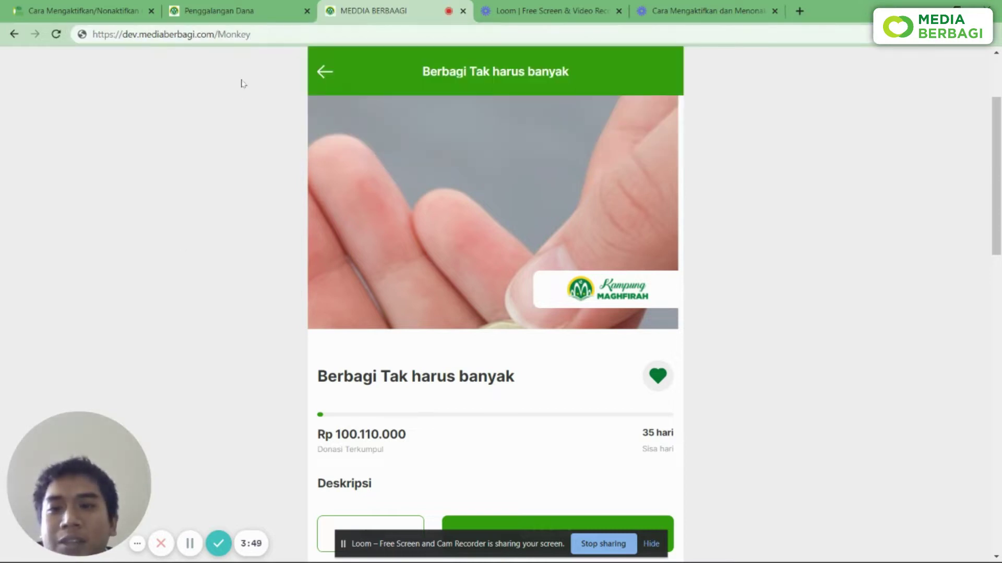
{"action": "left_click", "coordinate": [230, 10]}
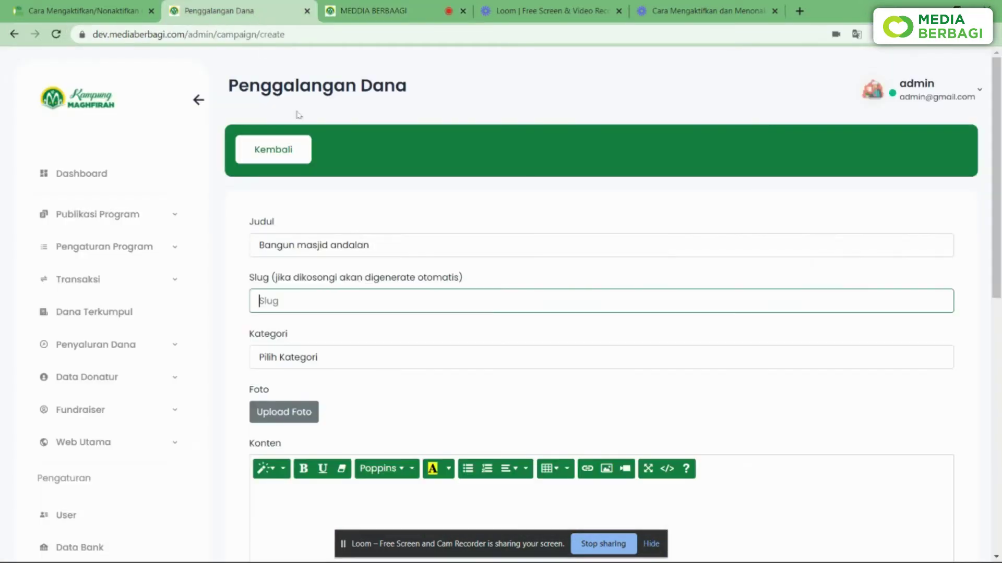
- Enter "andalan" as the new campaign's slug
{"action": "left_click", "coordinate": [341, 300]}
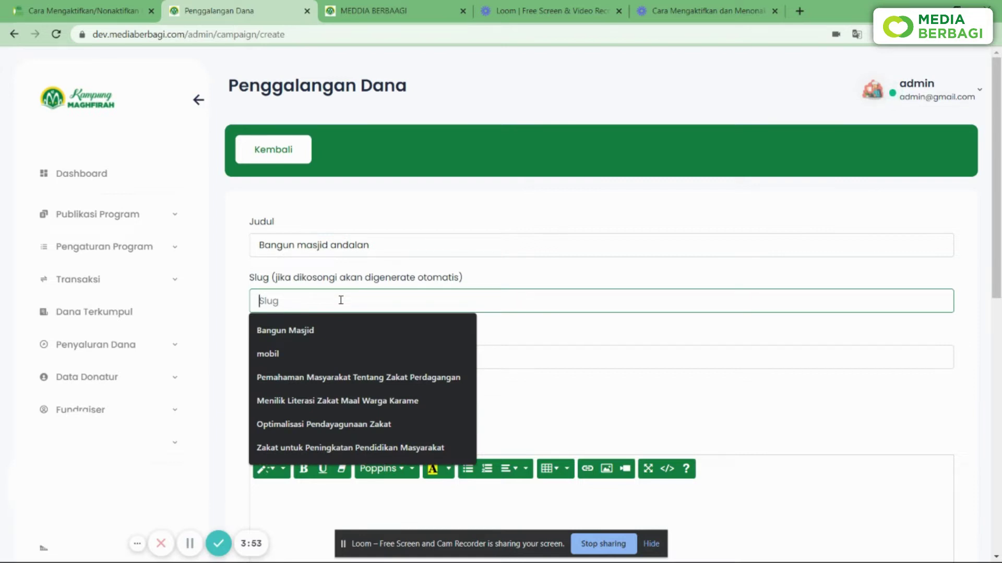
{"action": "type", "text": "andalan"}
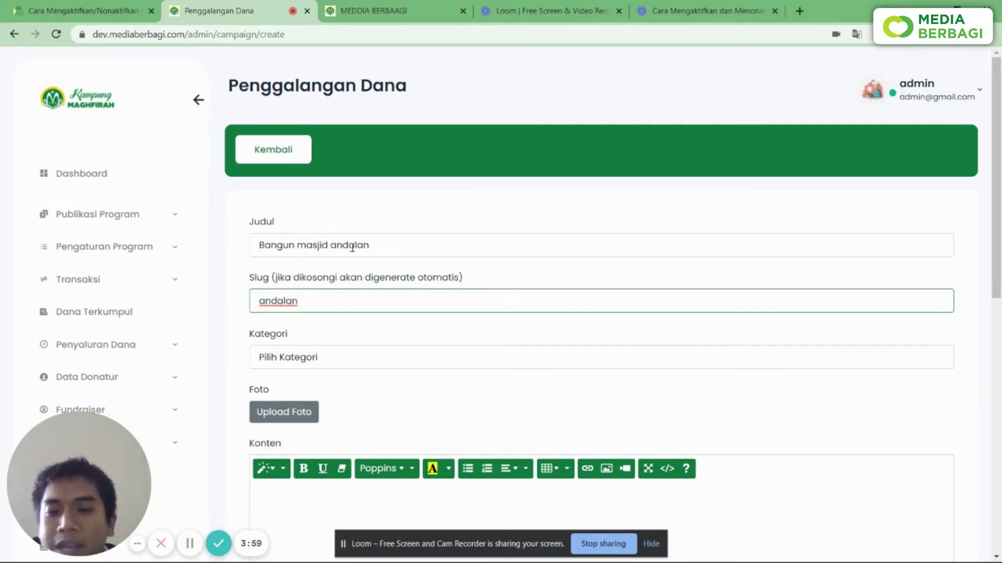
{"action": "scroll", "coordinate": [347, 269], "scroll_direction": "down", "scroll_amount": 2}
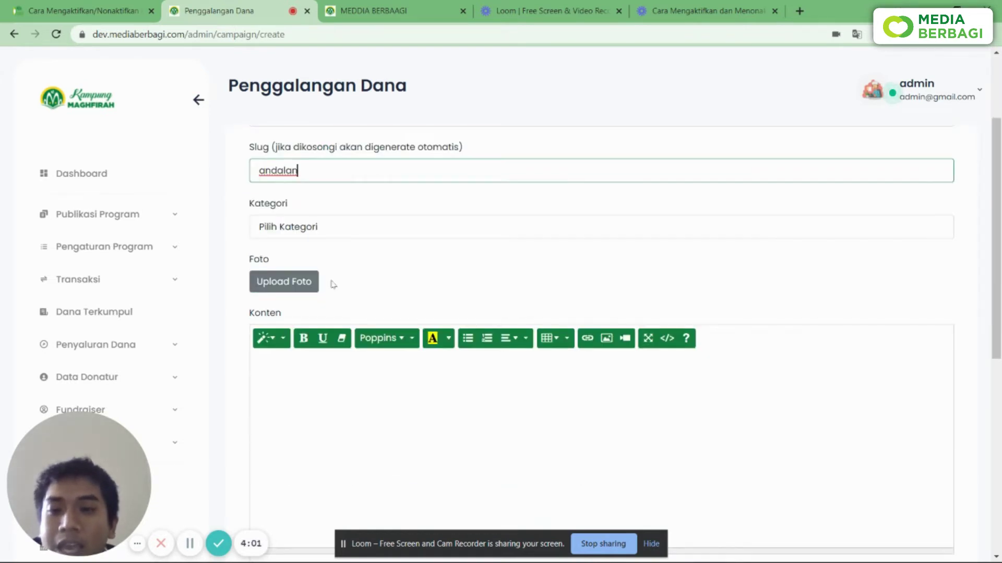
{"action": "scroll", "coordinate": [331, 283], "scroll_direction": "up", "scroll_amount": 2}
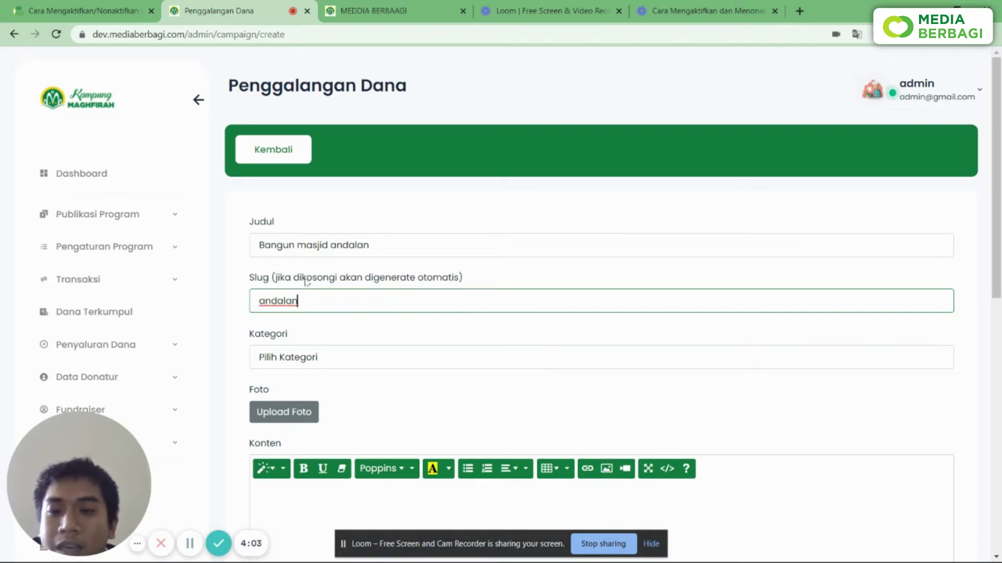
- Set the campaign's category (Kategori) to Sedekah, checking where categories are managed under Pengaturan Program
{"action": "left_click", "coordinate": [320, 357]}
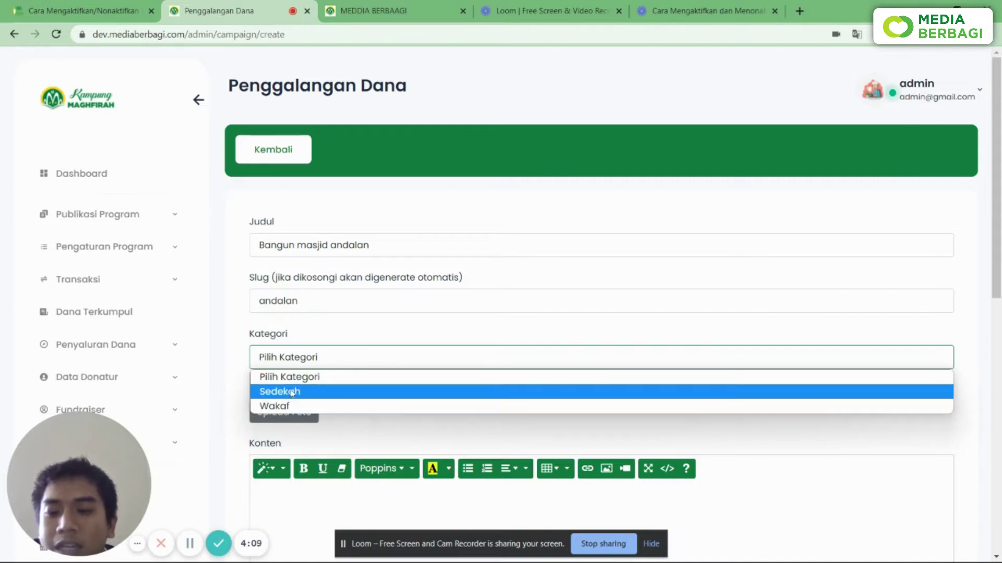
{"action": "left_click", "coordinate": [323, 354]}
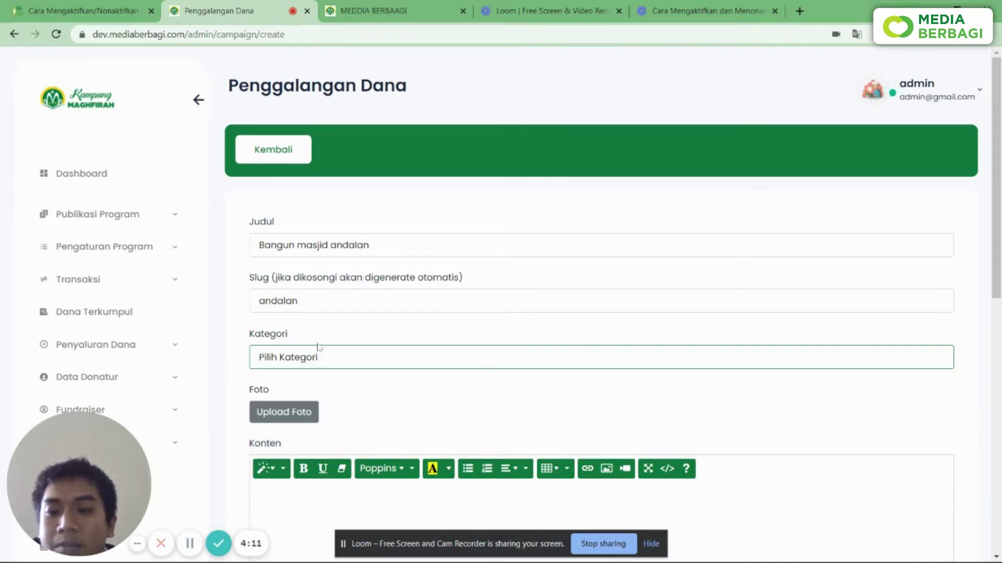
{"action": "left_click", "coordinate": [138, 247]}
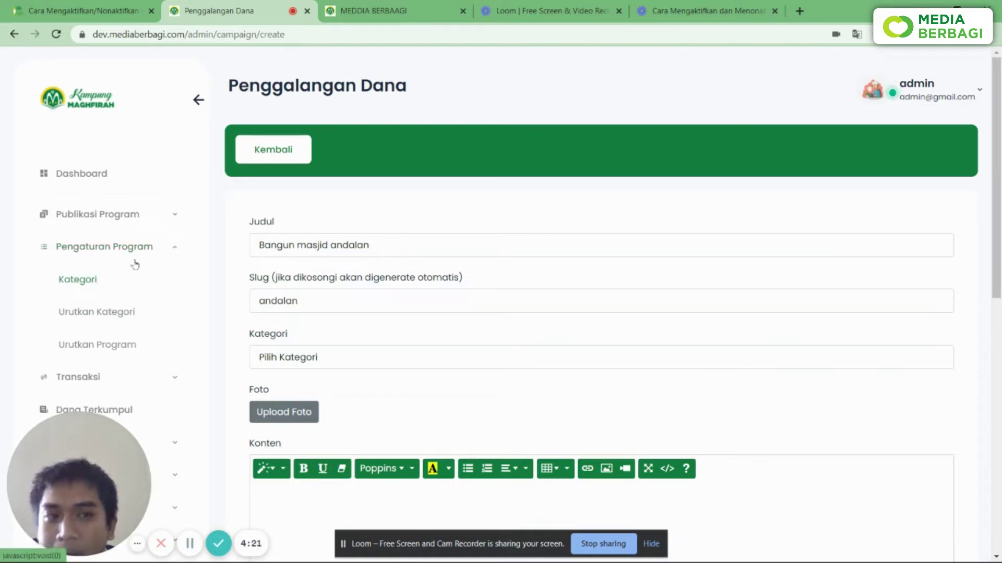
{"action": "left_click", "coordinate": [156, 248]}
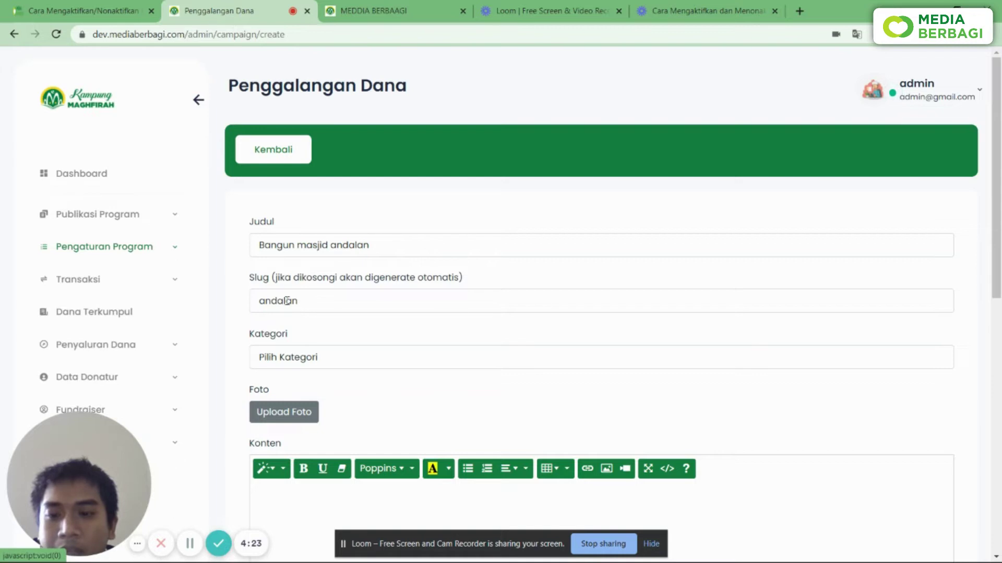
{"action": "left_click", "coordinate": [290, 354]}
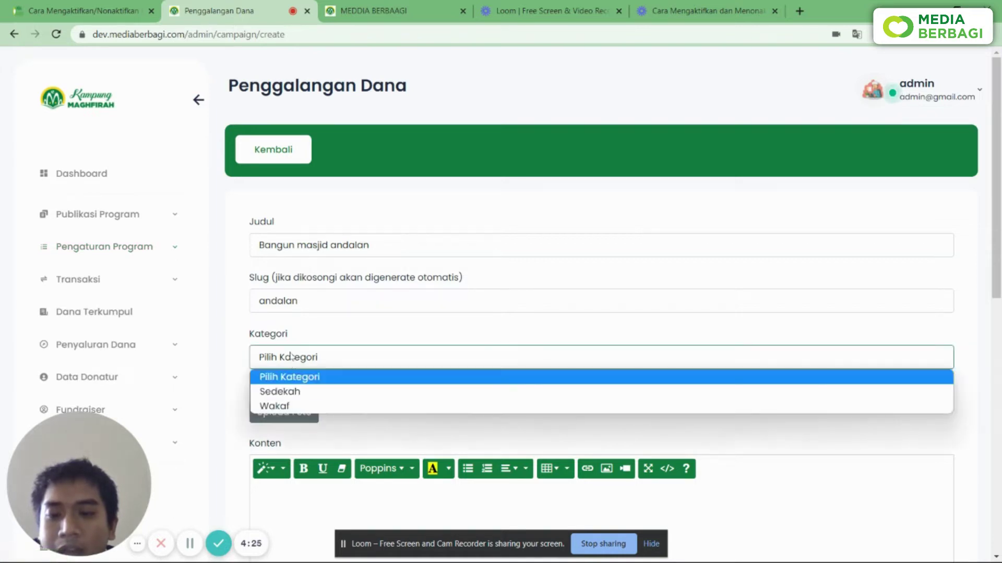
{"action": "left_click", "coordinate": [296, 392]}
- Upload the image "artikel_Mengenal Zebra Cros" as the campaign photo, shifting the crop area toward the image's upper-left before saving
{"action": "scroll", "coordinate": [308, 322], "scroll_direction": "down", "scroll_amount": 2}
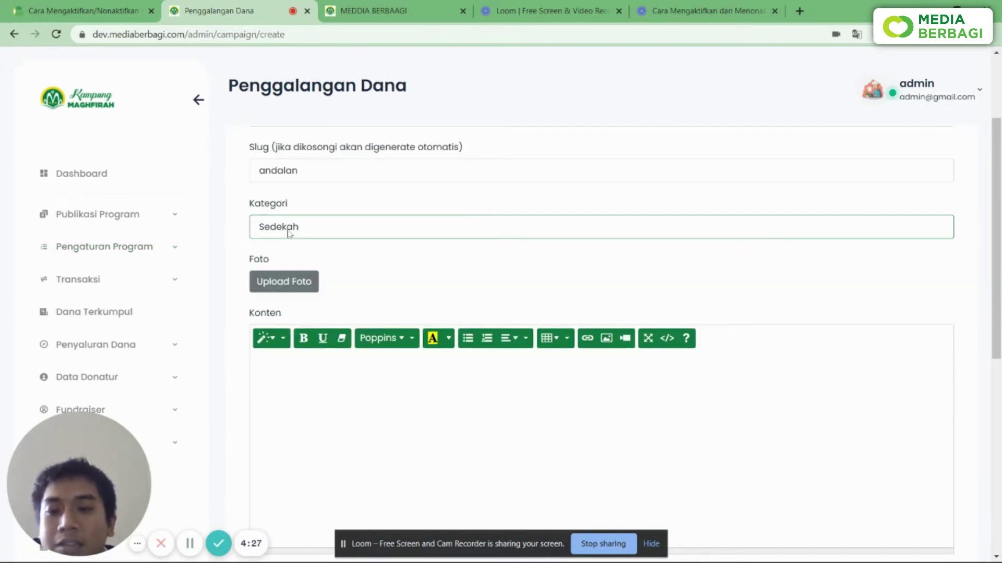
{"action": "left_click", "coordinate": [284, 278]}
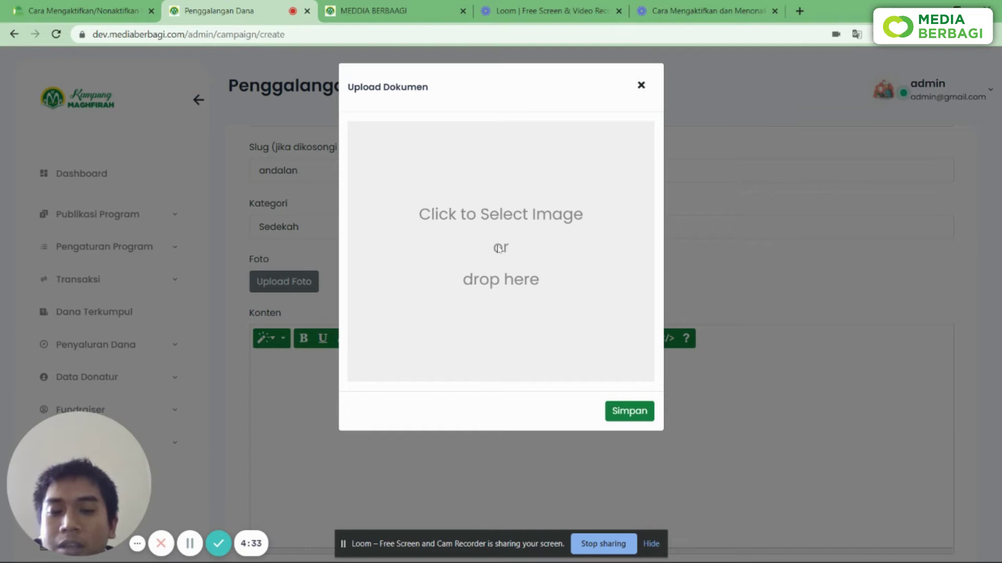
{"action": "left_click", "coordinate": [499, 226]}
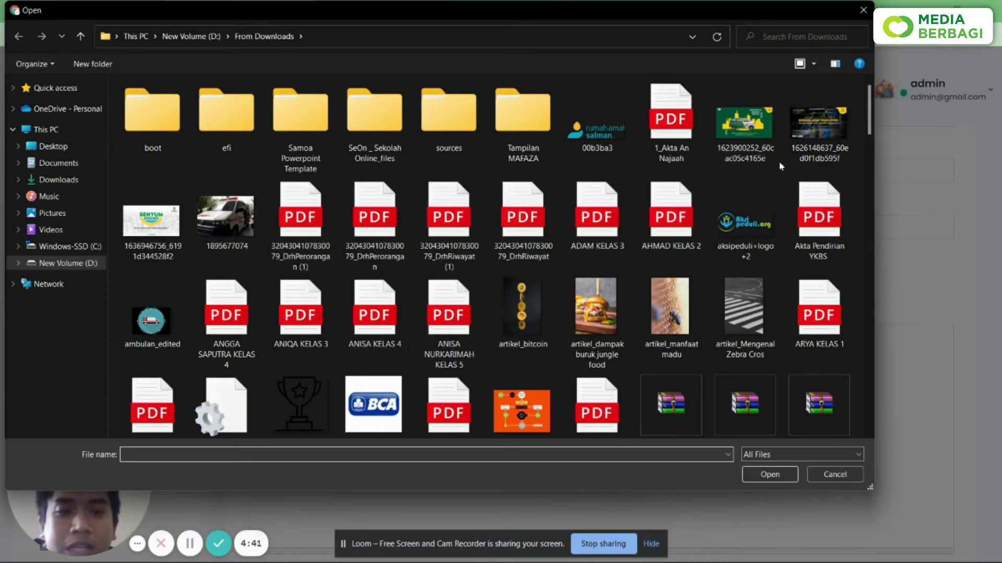
{"action": "left_click", "coordinate": [735, 304]}
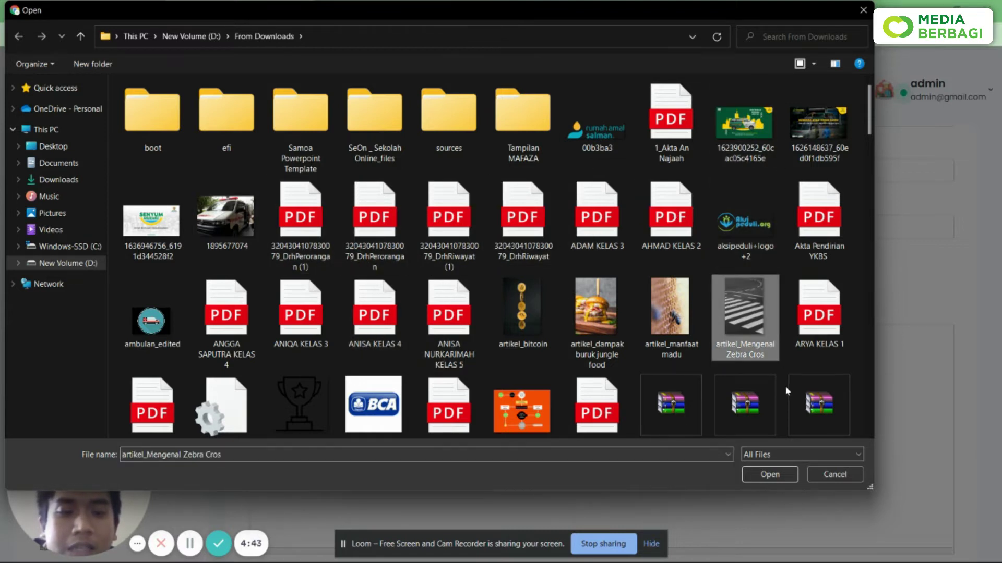
{"action": "left_click", "coordinate": [768, 475]}
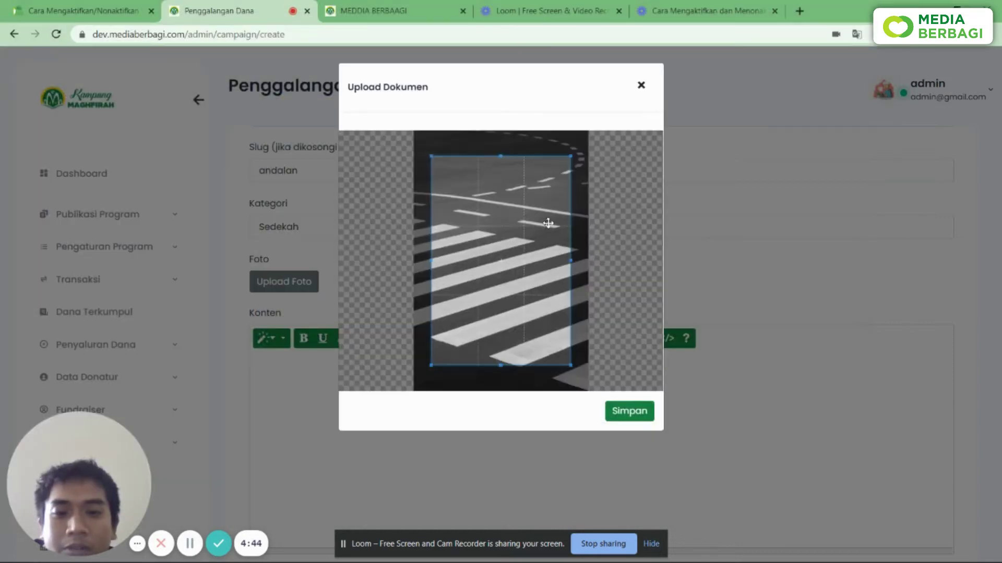
{"action": "left_click_drag", "start_coordinate": [526, 219], "coordinate": [502, 246]}
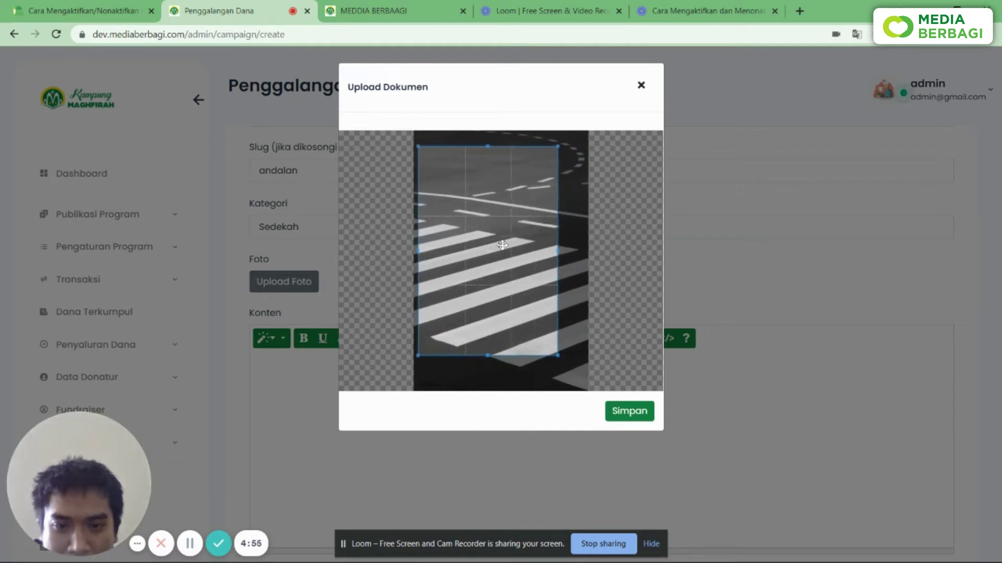
{"action": "left_click", "coordinate": [634, 412]}
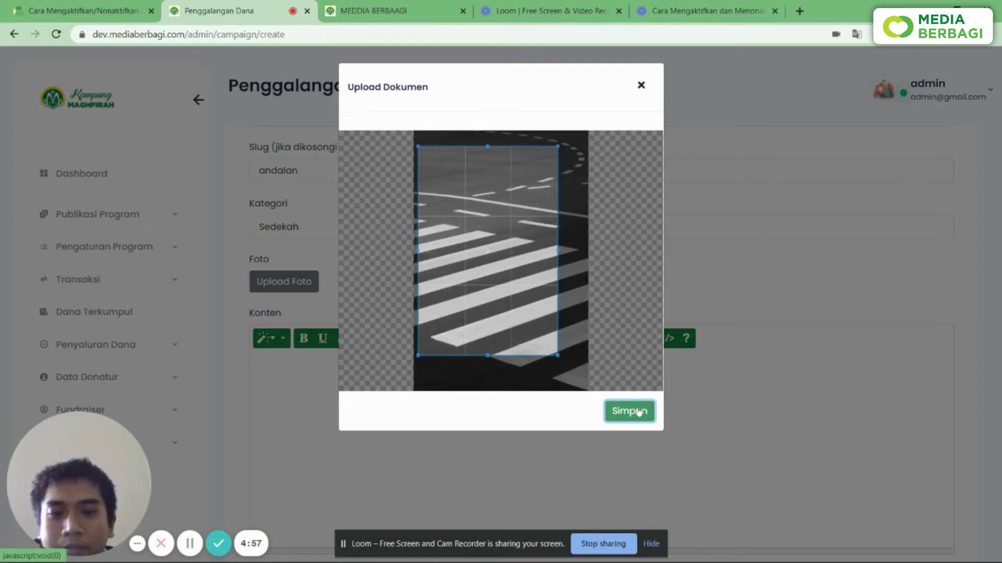
{"action": "left_click", "coordinate": [639, 412]}
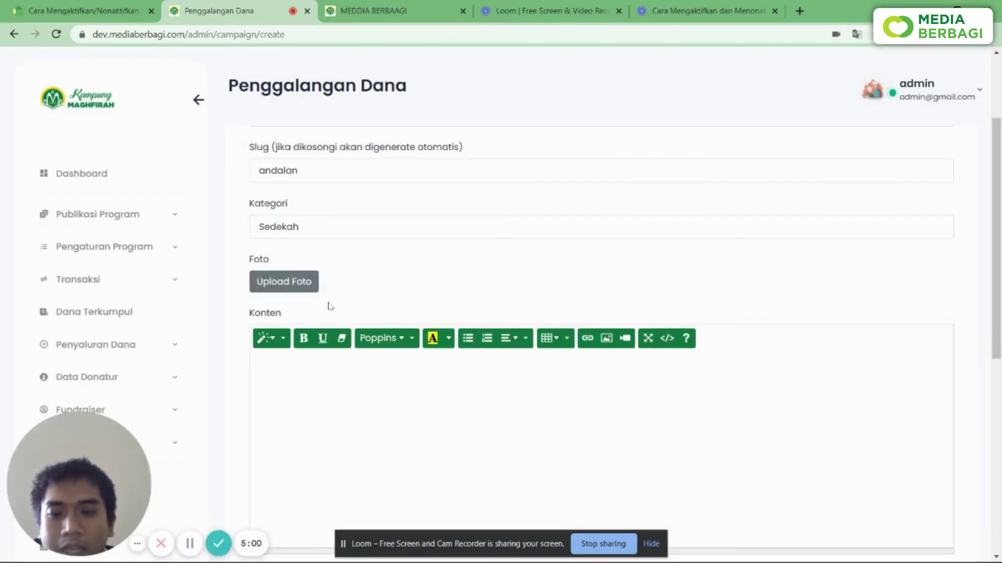
- Look at the content editor's Insert Image and Insert Video dialogs, closing each without inserting anything
{"action": "scroll", "coordinate": [333, 303], "scroll_direction": "down", "scroll_amount": 2}
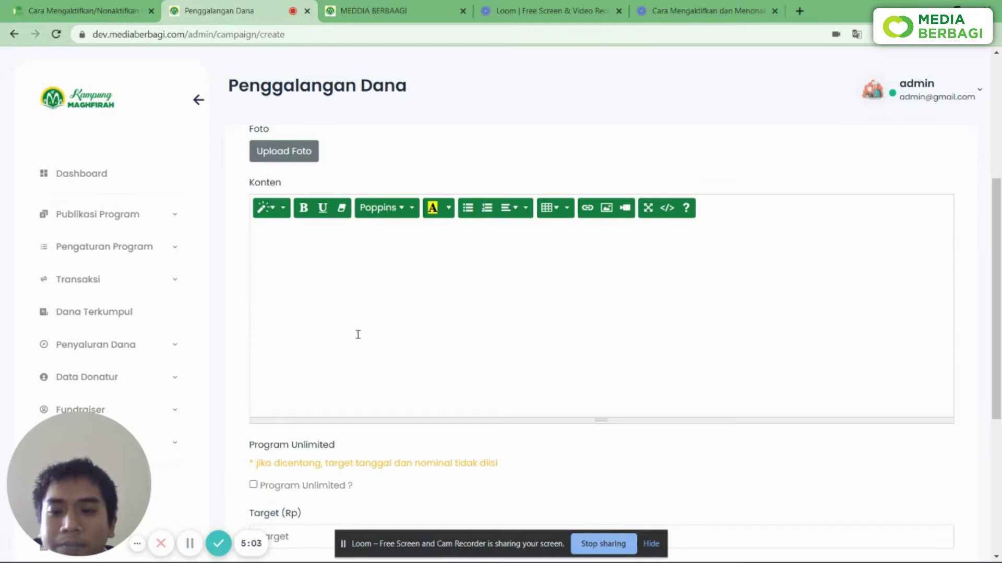
{"action": "left_click", "coordinate": [301, 233]}
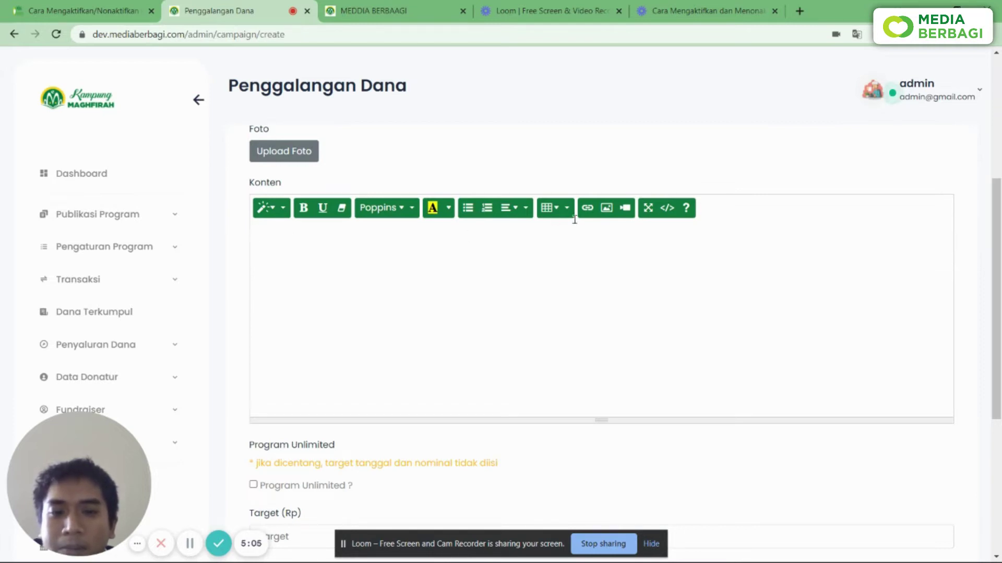
{"action": "left_click", "coordinate": [605, 208]}
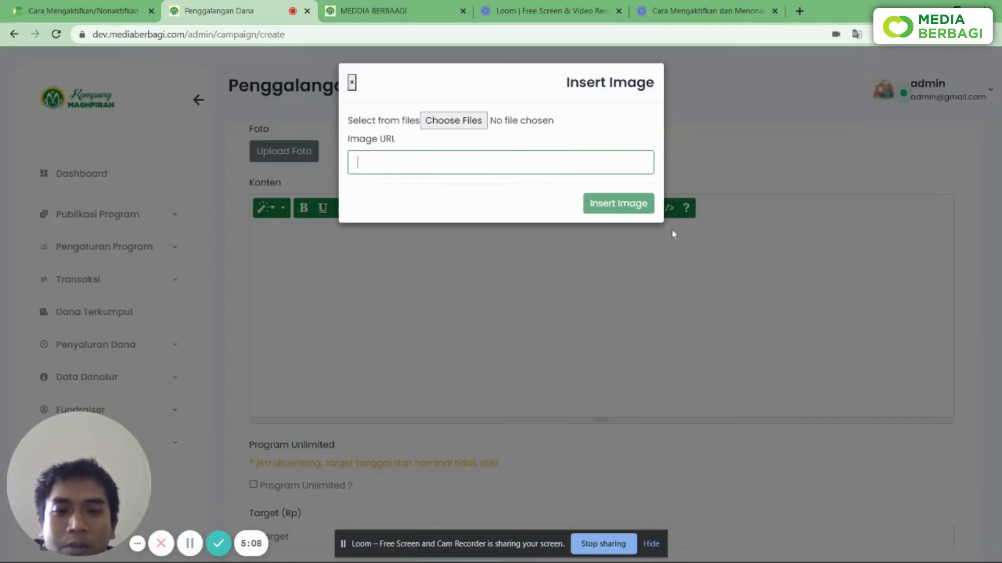
{"action": "left_click", "coordinate": [742, 185]}
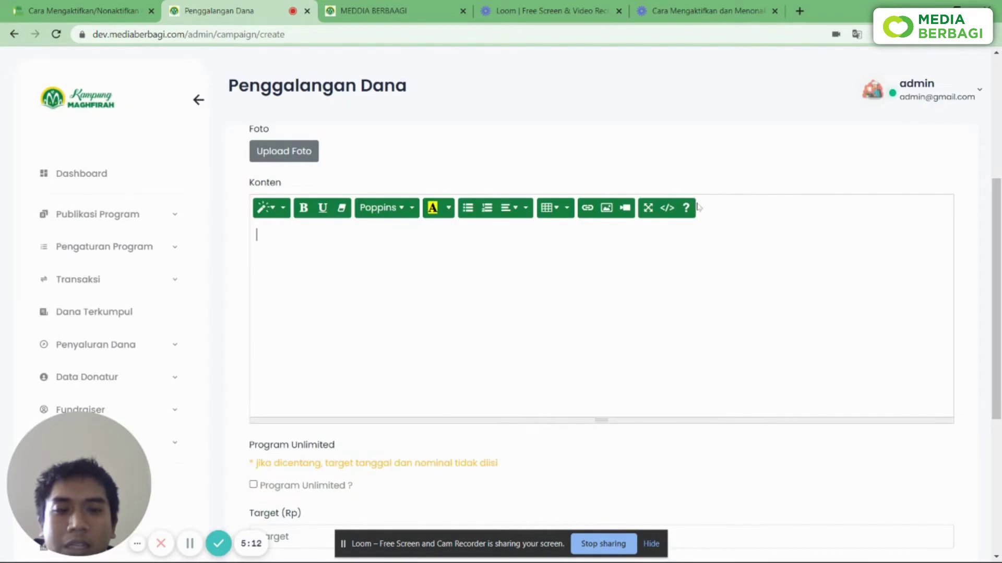
{"action": "left_click", "coordinate": [625, 208]}
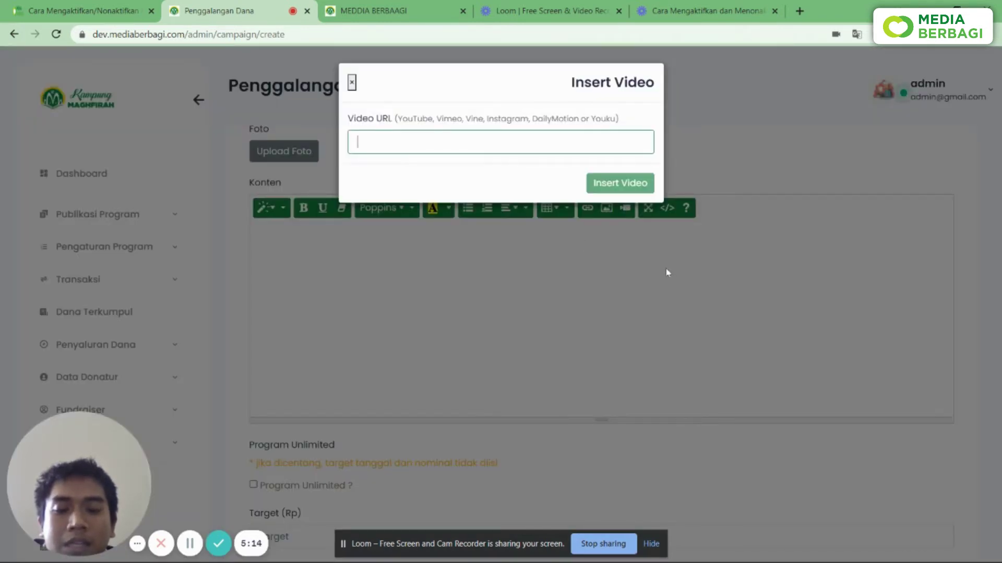
{"action": "left_click", "coordinate": [566, 258]}
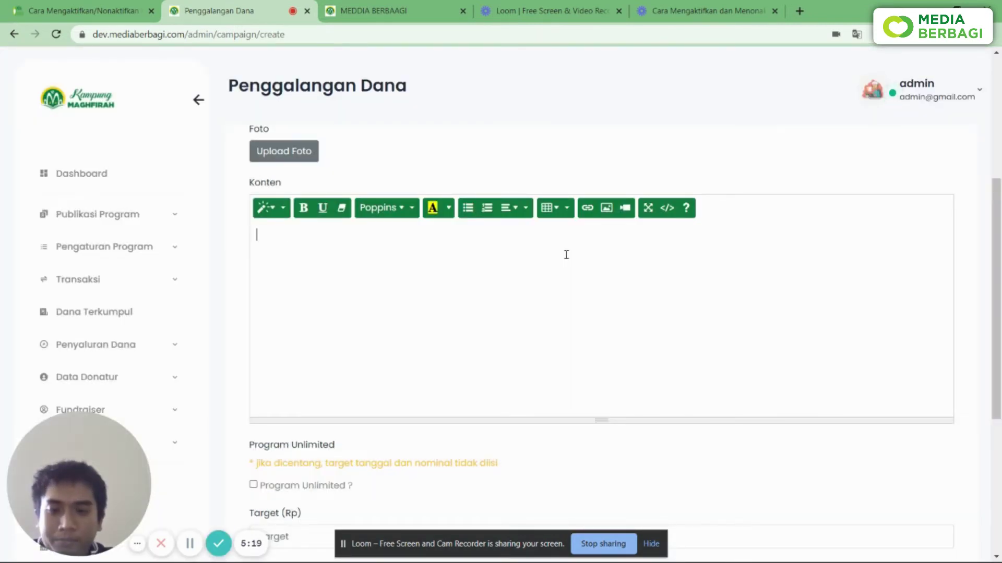
- Fill the campaign content (Konten) with repeated copies of "njabdkjahfdkabfajfgajgfagfjagfjagfjagfjghjg" in two paragraphs separated by a blank line
{"action": "type", "text": "njabdkjahfdkabfajfgajgfagfjagfjagfjagfjghjg"}
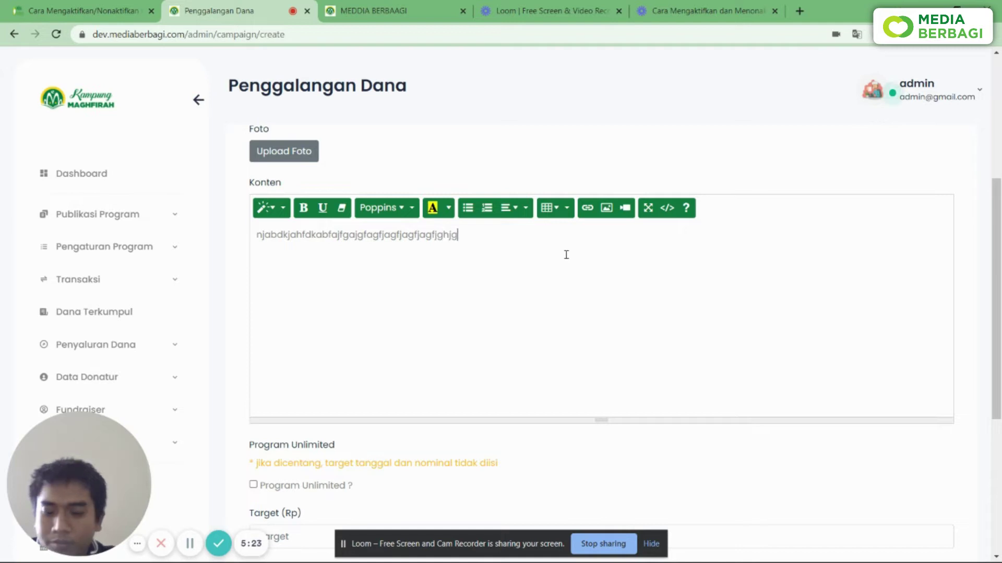
{"action": "key", "text": "ctrl+a"}
{"action": "key", "text": "ctrl+c"}
{"action": "key", "text": "ctrl+v"}
{"action": "key", "text": "ctrl+v"}
{"action": "key", "text": "ctrl+v"}
{"action": "key", "text": "ctrl+v"}
{"action": "key", "text": "ctrl+v"}
{"action": "key", "text": "ctrl+v"}
{"action": "key", "text": "ctrl+v"}
{"action": "key", "text": "ctrl+v"}
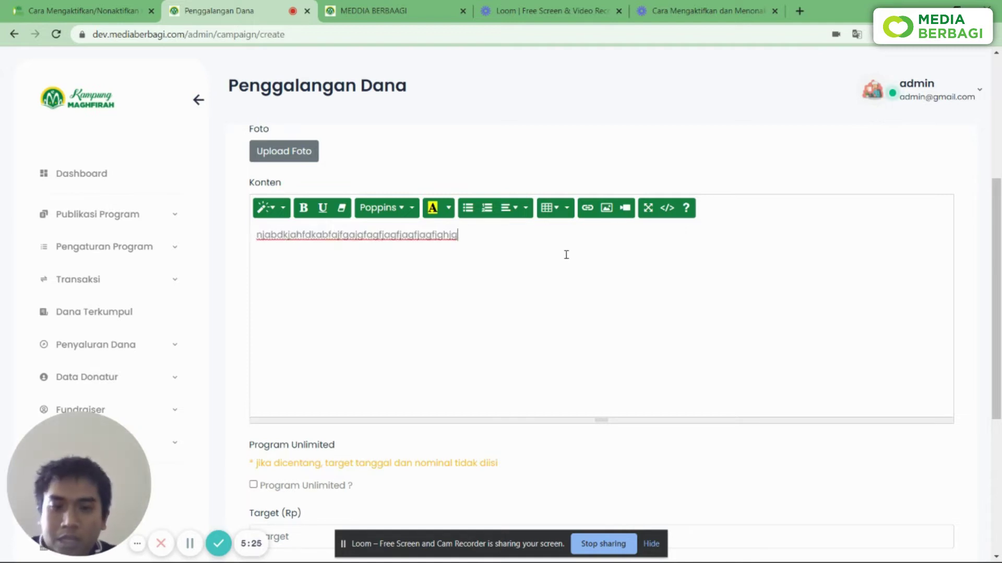
{"action": "key", "text": "ctrl+v"}
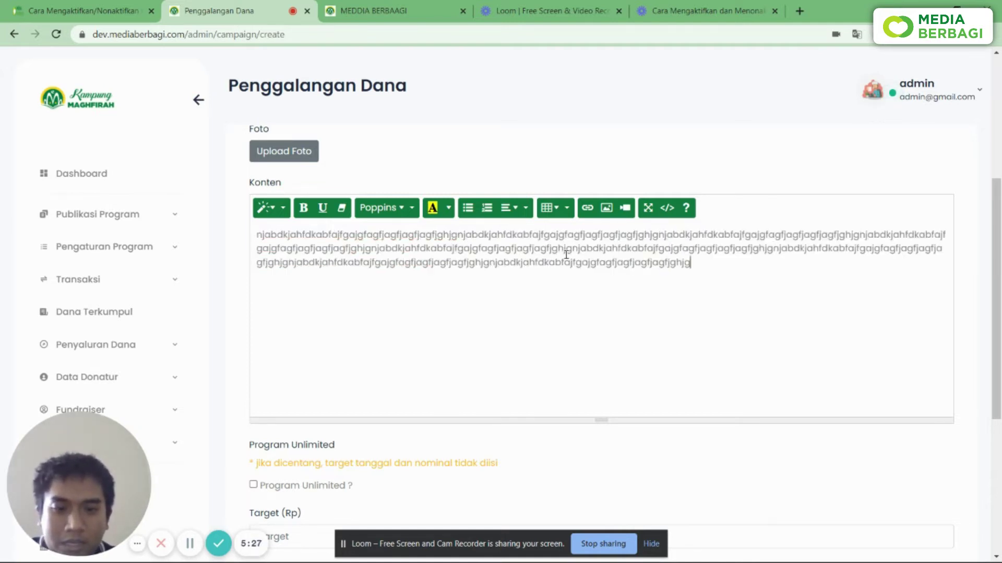
{"action": "key", "text": "ctrl+v"}
{"action": "key", "text": "ctrl+v"}
{"action": "key", "text": "ctrl+v"}
{"action": "key", "text": "ctrl+v"}
{"action": "key", "text": "ctrl+v"}
{"action": "key", "text": "ctrl+v"}
{"action": "key", "text": "ctrl+v"}
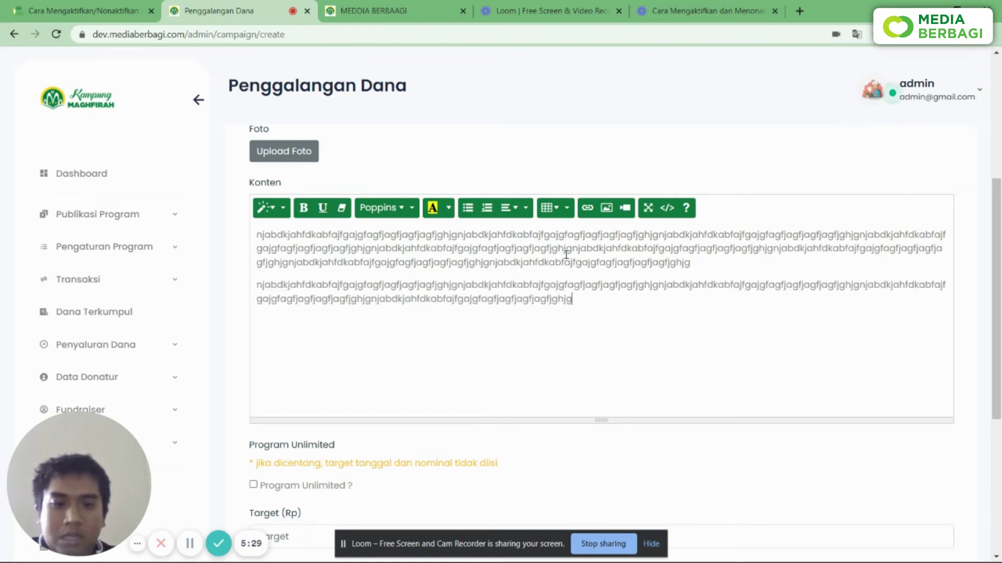
{"action": "key", "text": "ctrl+v"}
{"action": "key", "text": "Return"}
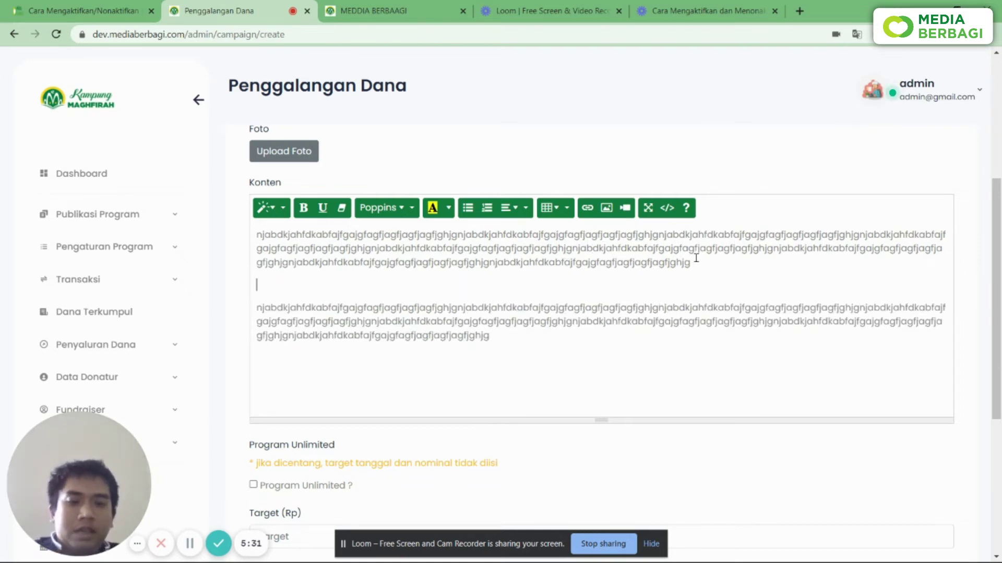
- Select "ajfgajgfa" in the first content paragraph and look at its Insert Link options, closing them without adding a link
{"action": "left_click_drag", "start_coordinate": [446, 249], "coordinate": [490, 249]}
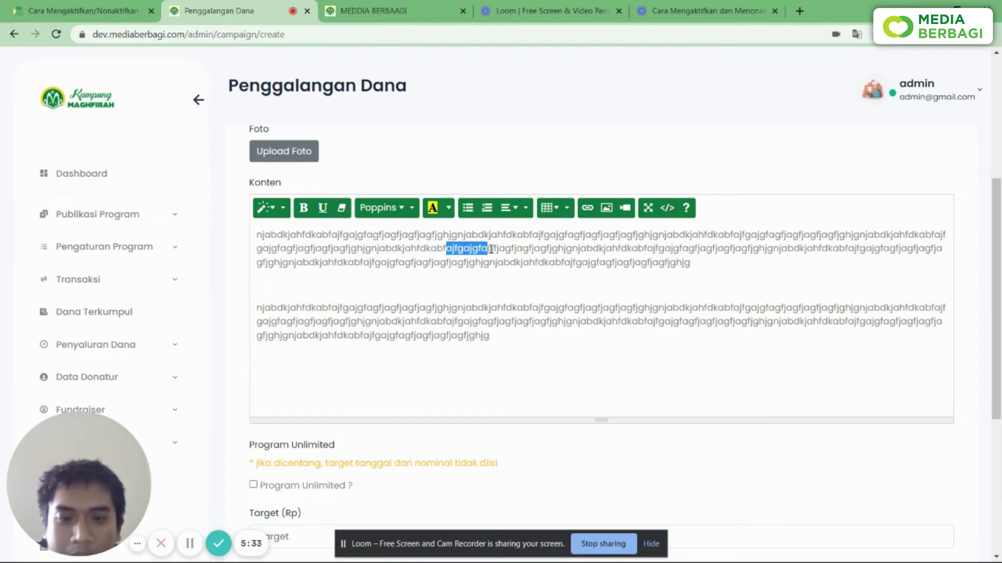
{"action": "left_click", "coordinate": [587, 209]}
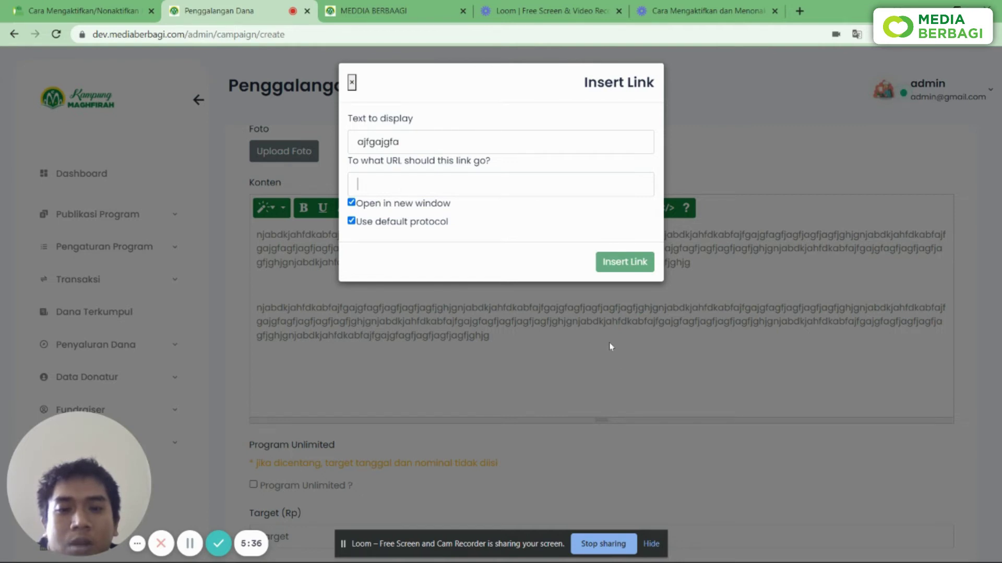
{"action": "left_click", "coordinate": [597, 336]}
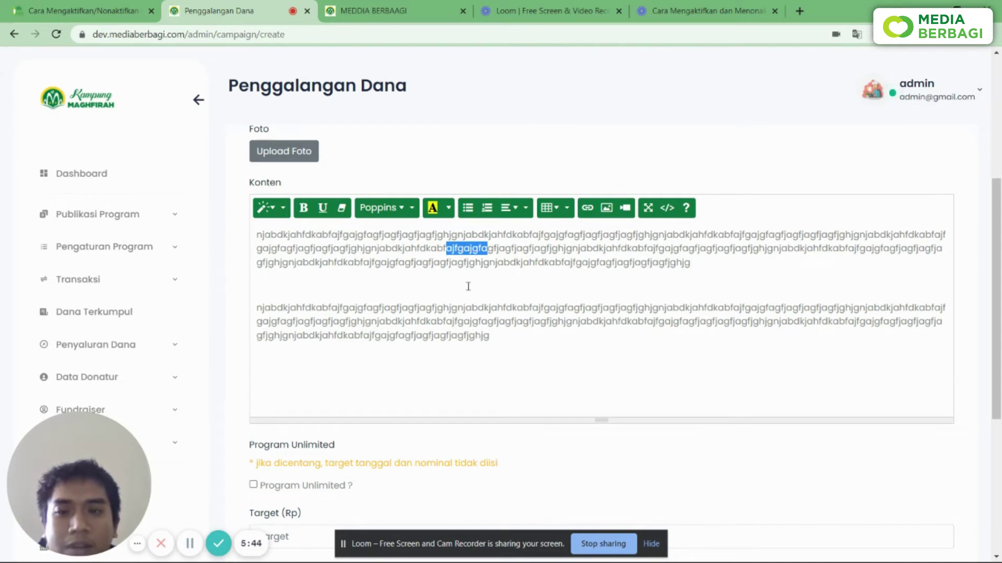
- Mark the campaign as Program Unlimited, leaving its target amount and time limit (Batas Waktu) empty
{"action": "scroll", "coordinate": [436, 364], "scroll_direction": "down", "scroll_amount": 5}
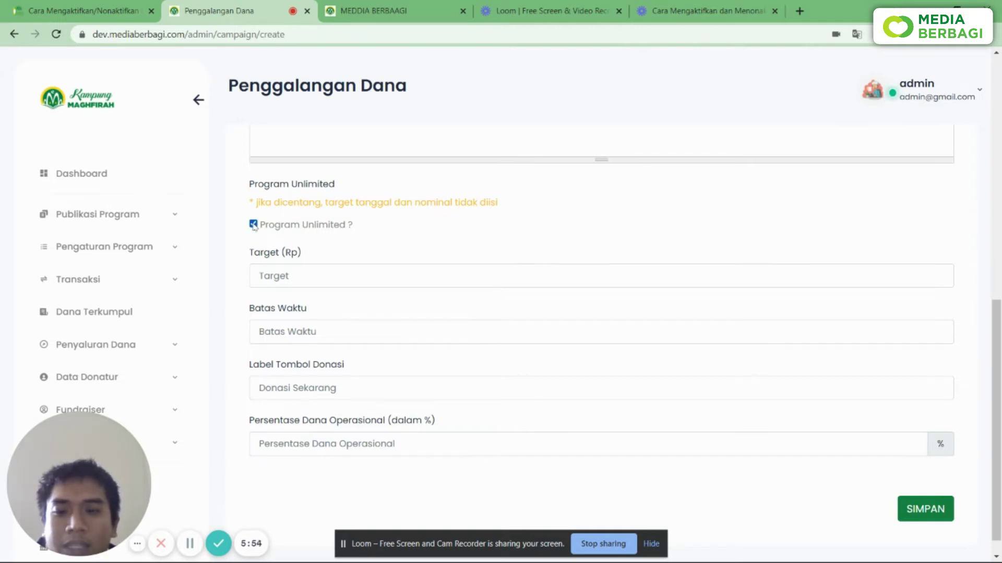
{"action": "left_click", "coordinate": [270, 267]}
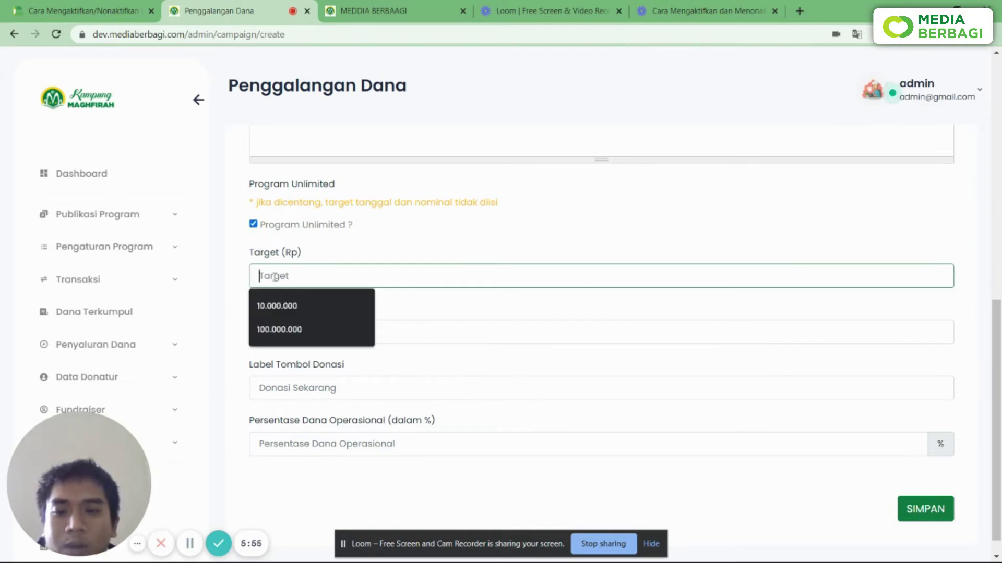
{"action": "left_click", "coordinate": [405, 335]}
{"action": "left_click", "coordinate": [485, 248]}
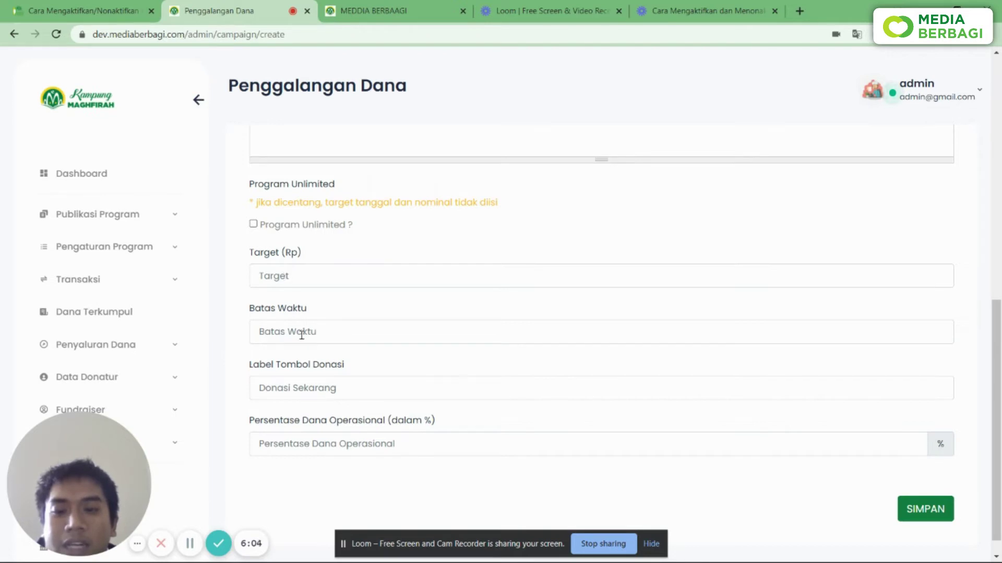
{"action": "left_click", "coordinate": [253, 224]}
{"action": "scroll", "coordinate": [256, 222], "scroll_direction": "down", "scroll_amount": 1}
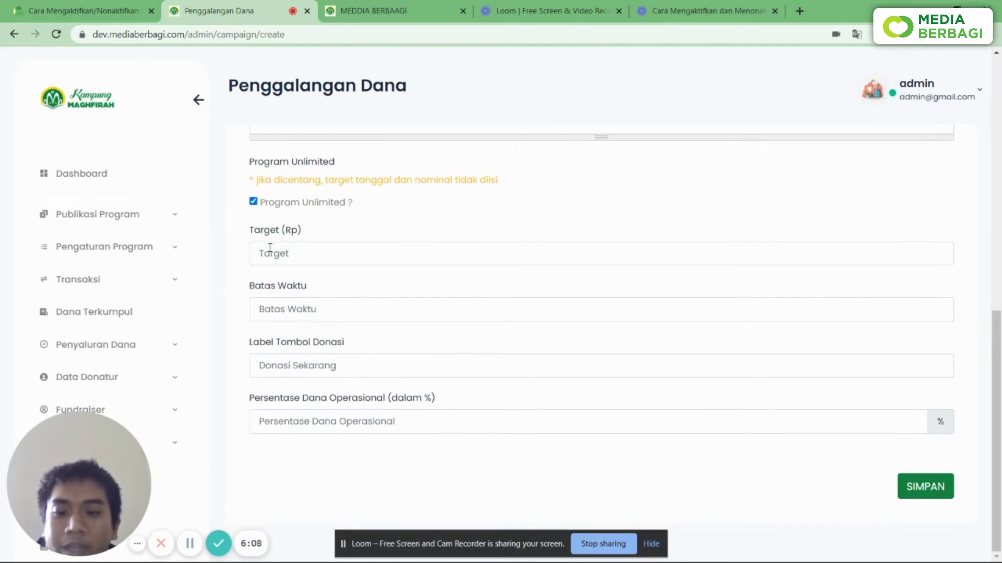
- Look at the donation button on the public "Berbagi Tak harus banyak" campaign page, returning to the campaign form
{"action": "left_click", "coordinate": [344, 364]}
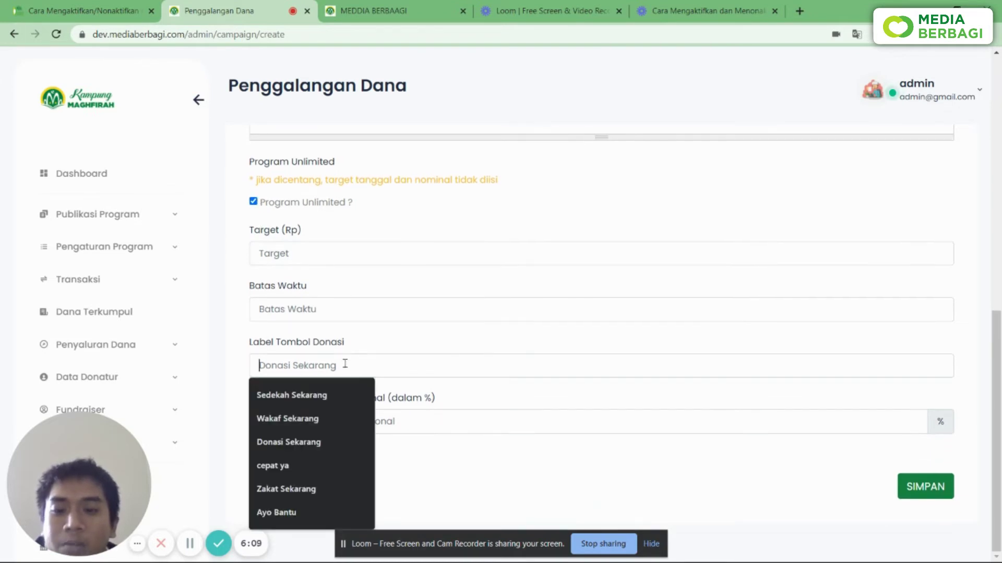
{"action": "left_click", "coordinate": [384, 338]}
{"action": "left_click", "coordinate": [365, 11]}
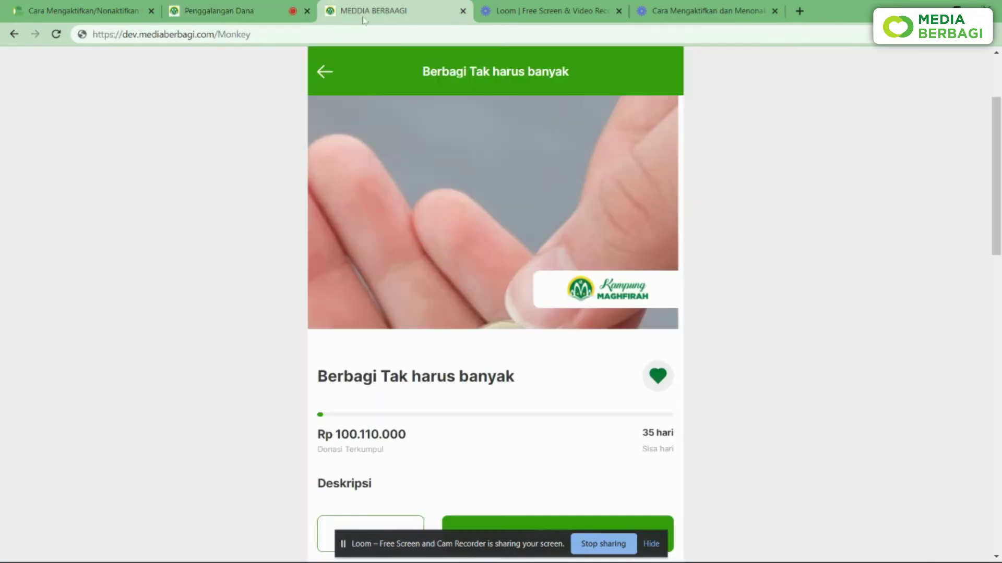
{"action": "scroll", "coordinate": [634, 493], "scroll_direction": "down", "scroll_amount": 5}
{"action": "left_click_drag", "start_coordinate": [553, 543], "coordinate": [834, 381]}
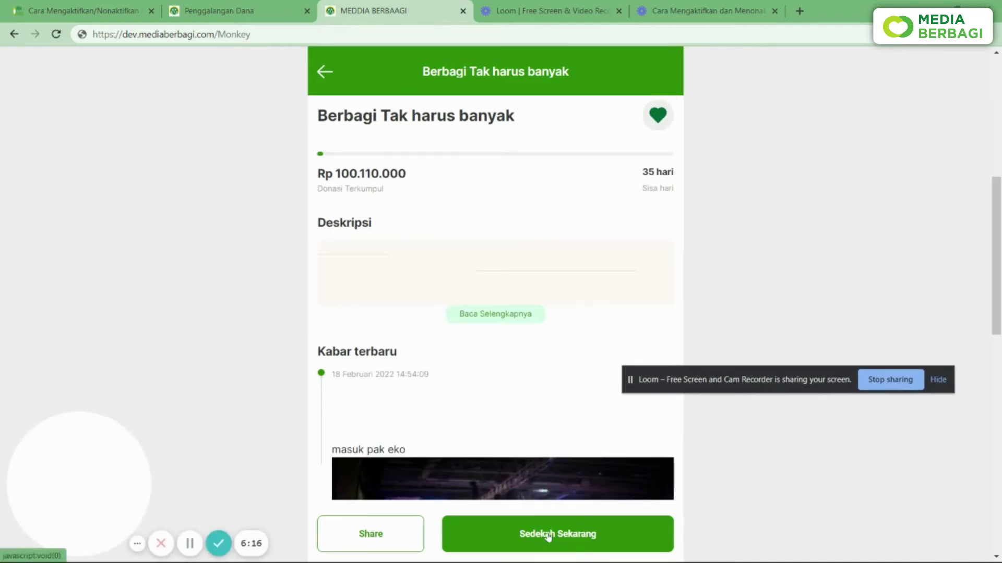
{"action": "left_click", "coordinate": [244, 15]}
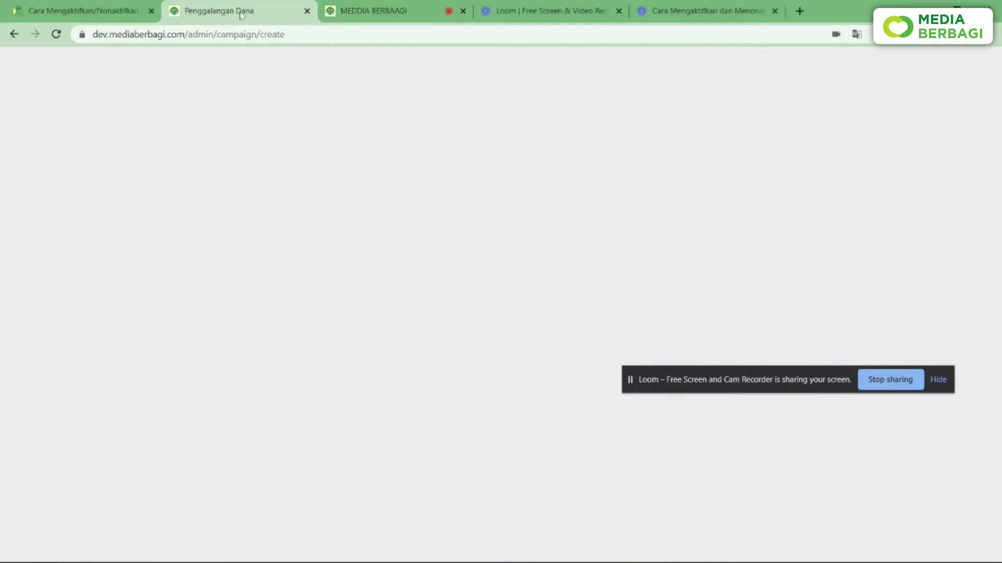
- Set the campaign's donation button label (Label Tombol Donasi) to "Yuk Bantu"
{"action": "left_click", "coordinate": [351, 364]}
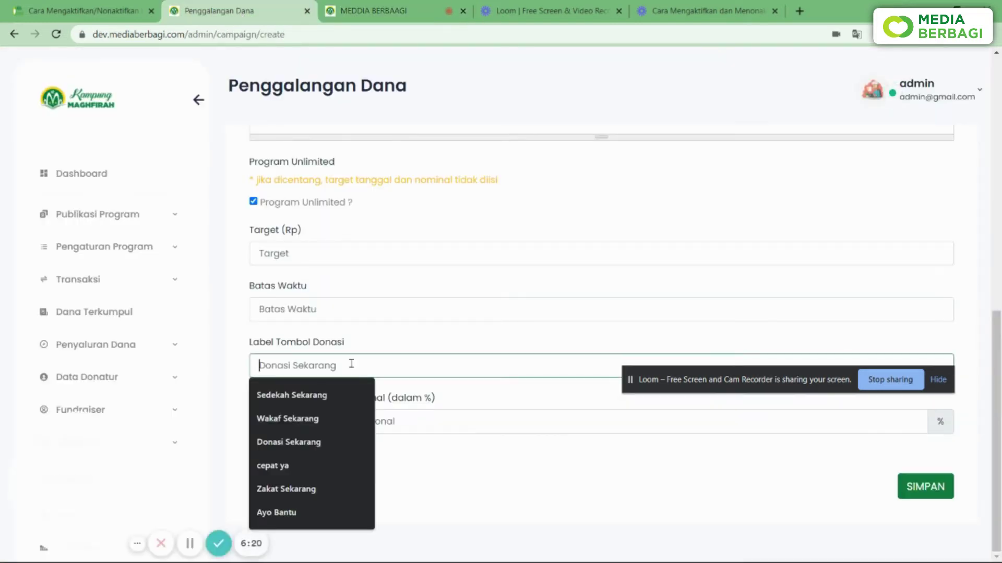
{"action": "type", "text": "Yuk"}
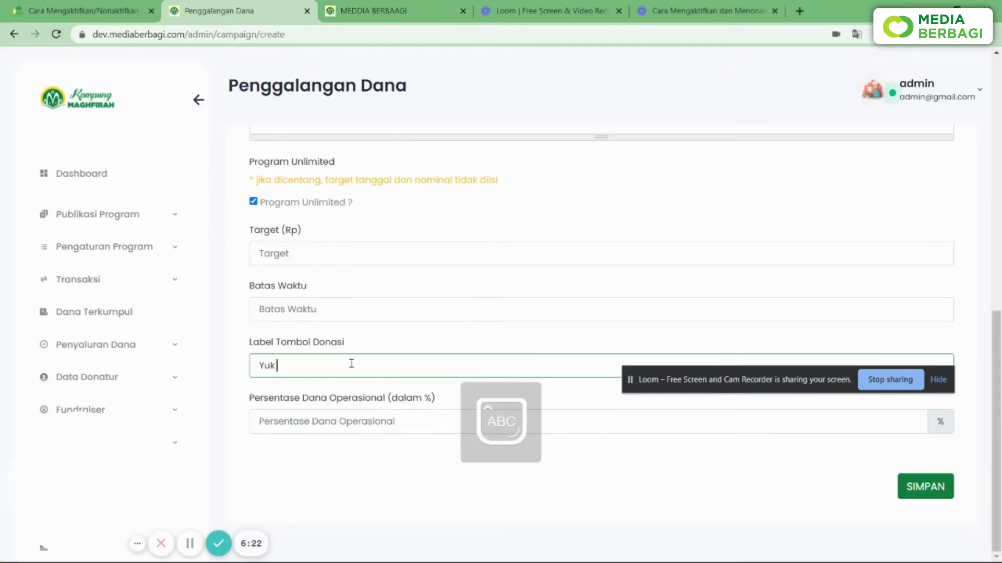
{"action": "type", "text": " Bantu"}
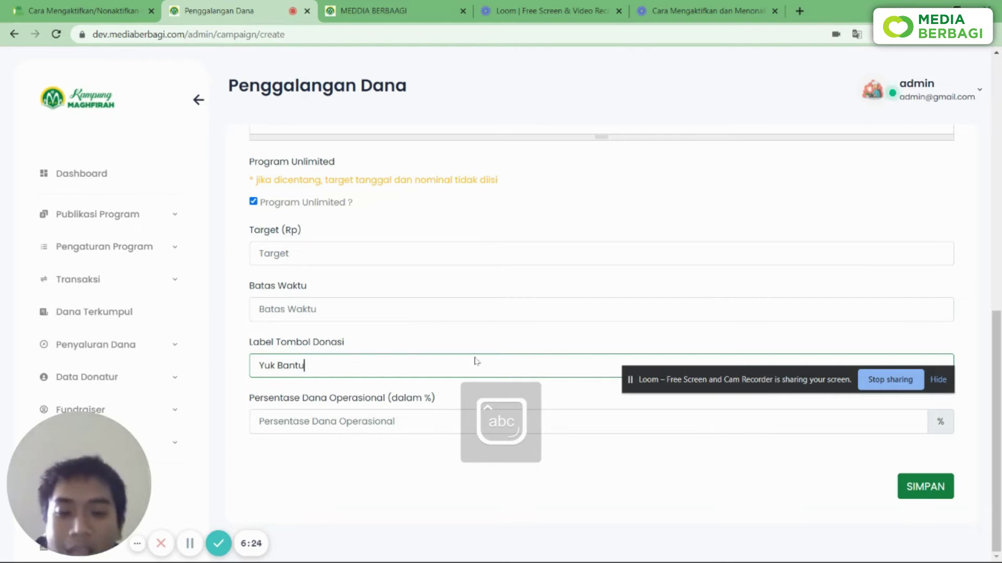
{"action": "left_click", "coordinate": [574, 404]}
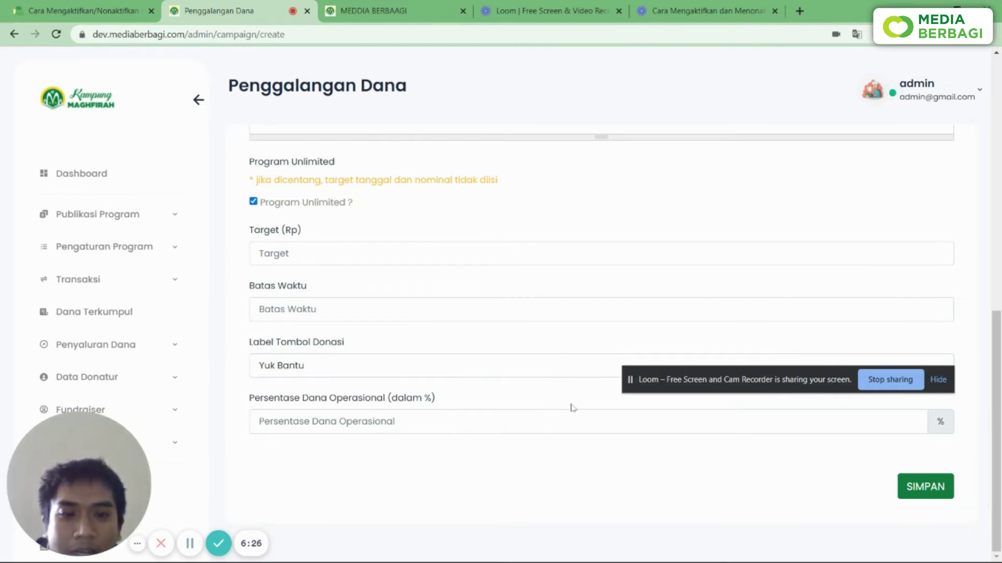
- Set the campaign's operational fund percentage (Persentase Dana Operasional) to 20
{"action": "left_click", "coordinate": [441, 421]}
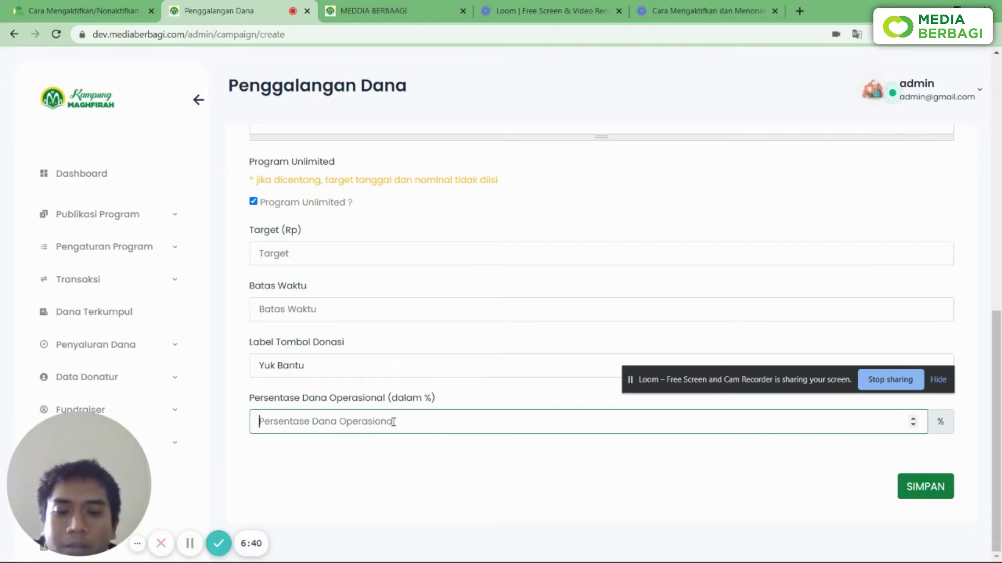
{"action": "type", "text": "20"}
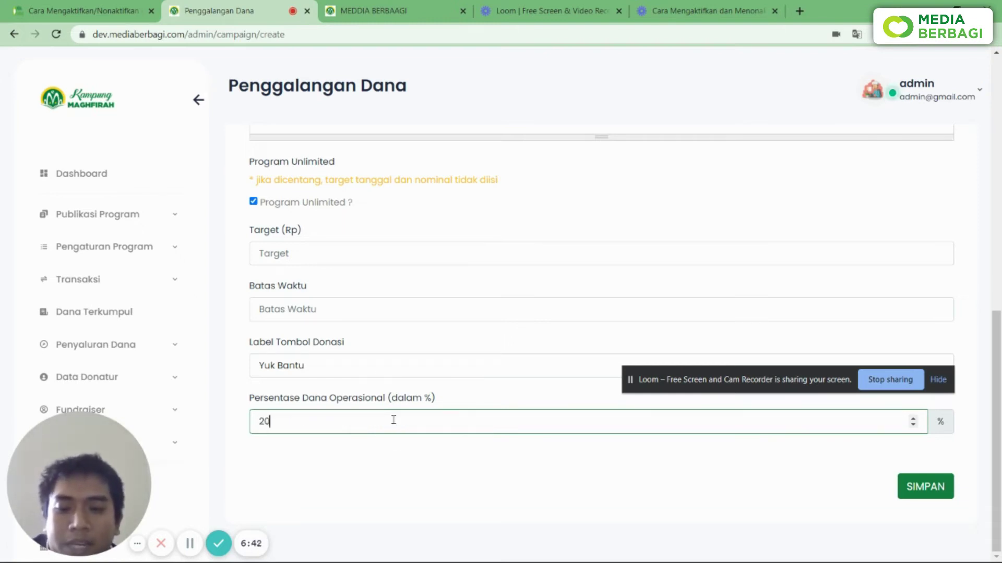
{"action": "key", "text": "BackSpace"}
{"action": "type", "text": "10"}
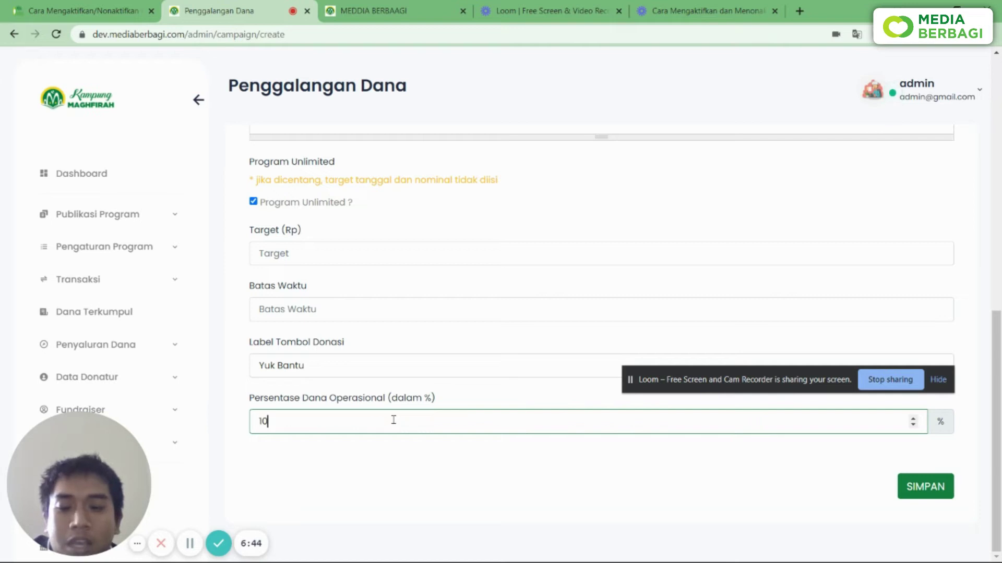
{"action": "key", "text": "BackSpace"}
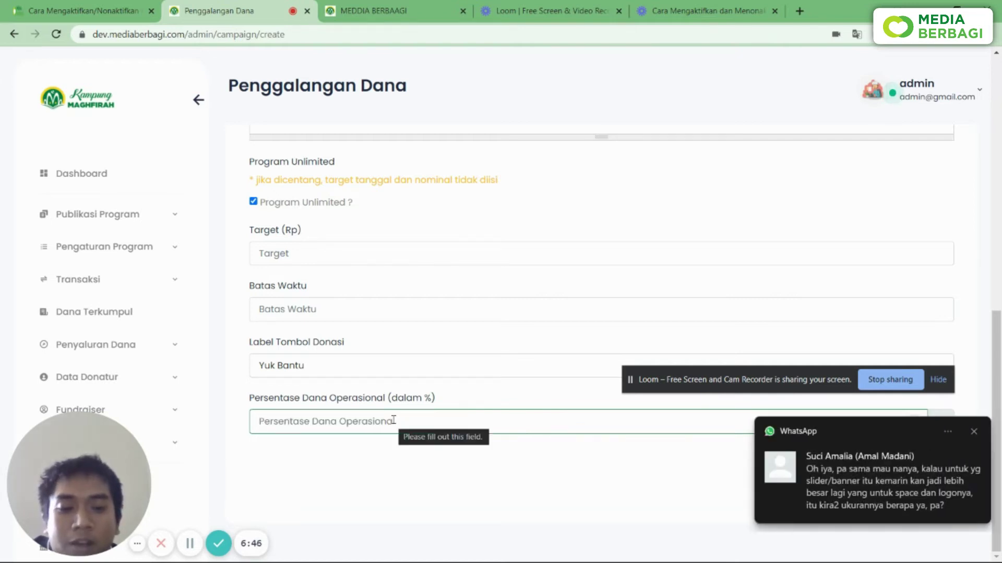
{"action": "type", "text": "2"}
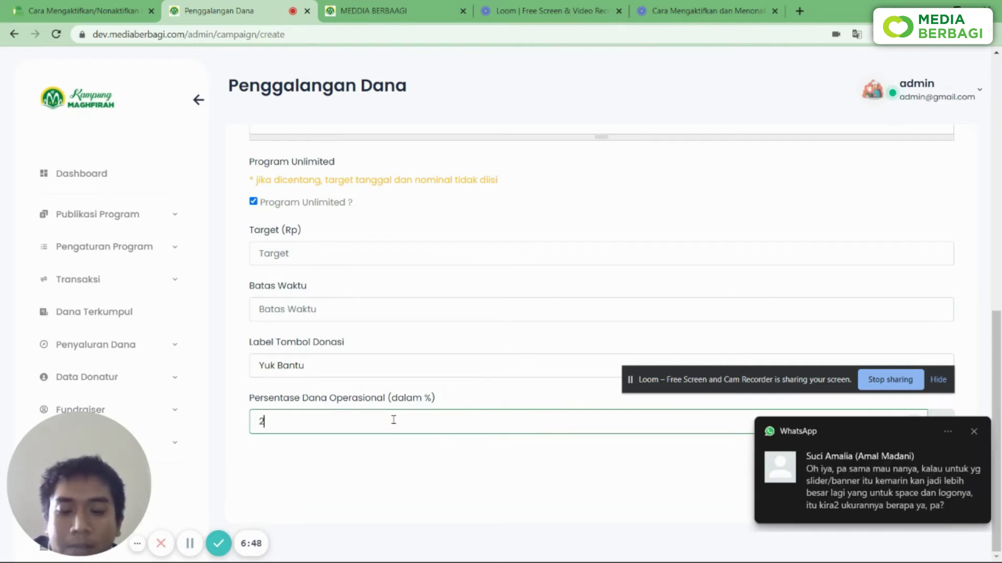
{"action": "left_click", "coordinate": [374, 452]}
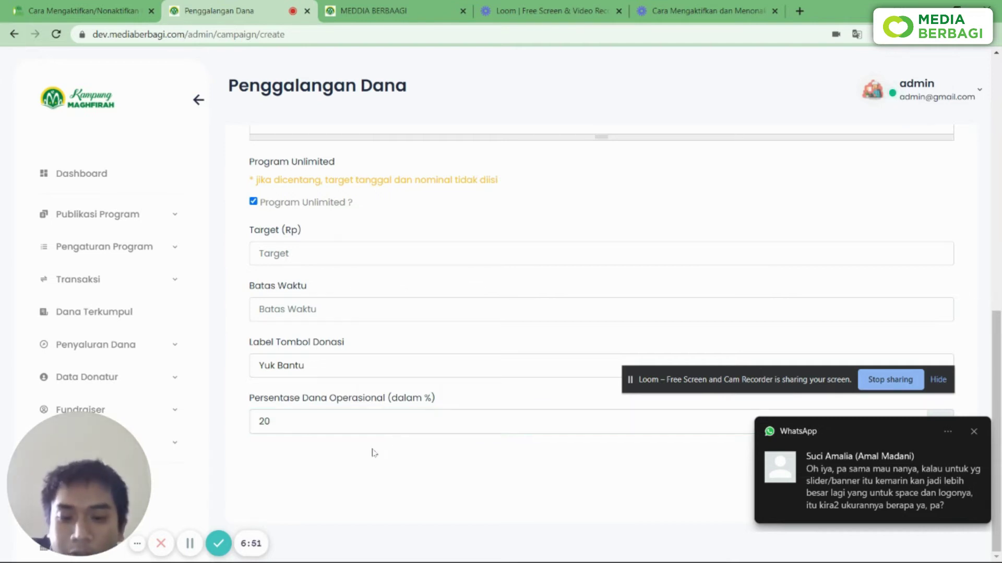
- Dismiss the chat notification and save the "Bangun masjid andalan" campaign
{"action": "left_click", "coordinate": [973, 433]}
{"action": "left_click", "coordinate": [928, 494]}
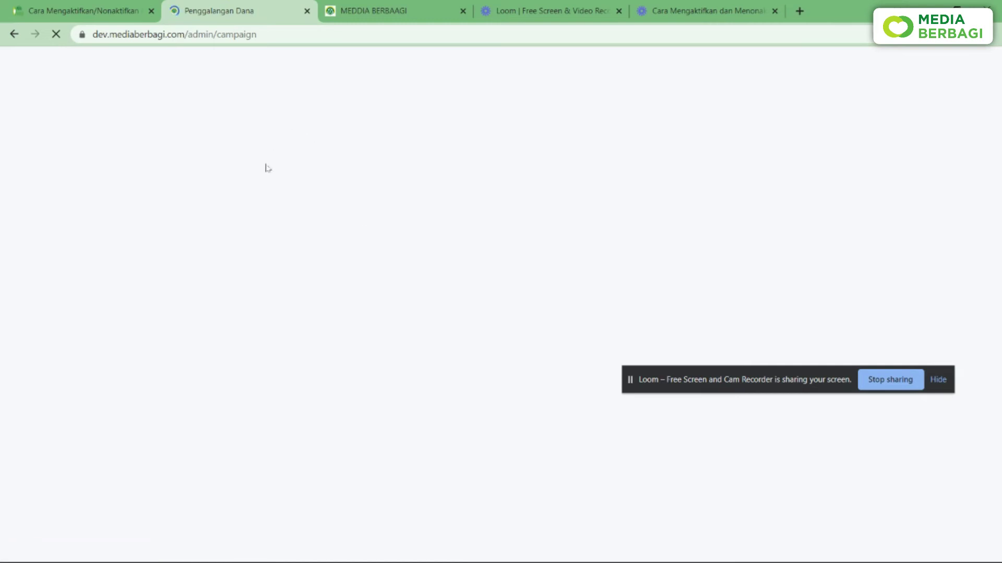
{"action": "left_click_drag", "start_coordinate": [720, 377], "coordinate": [550, 556]}
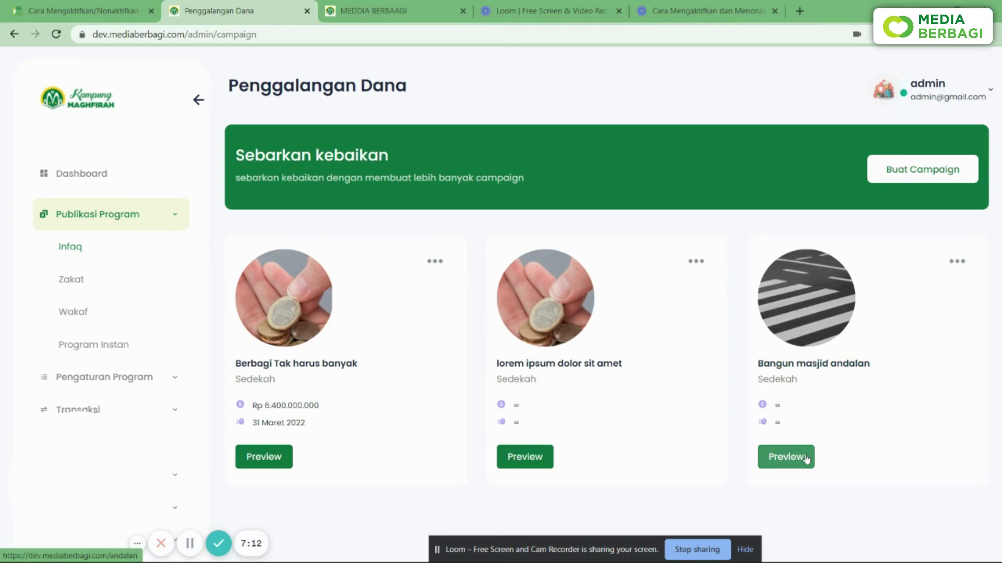
- Go to the public site's home page at dev.mediaberbagi.com and find the "Bangun masjid andalan" campaign in its program list
{"action": "left_click", "coordinate": [415, 13]}
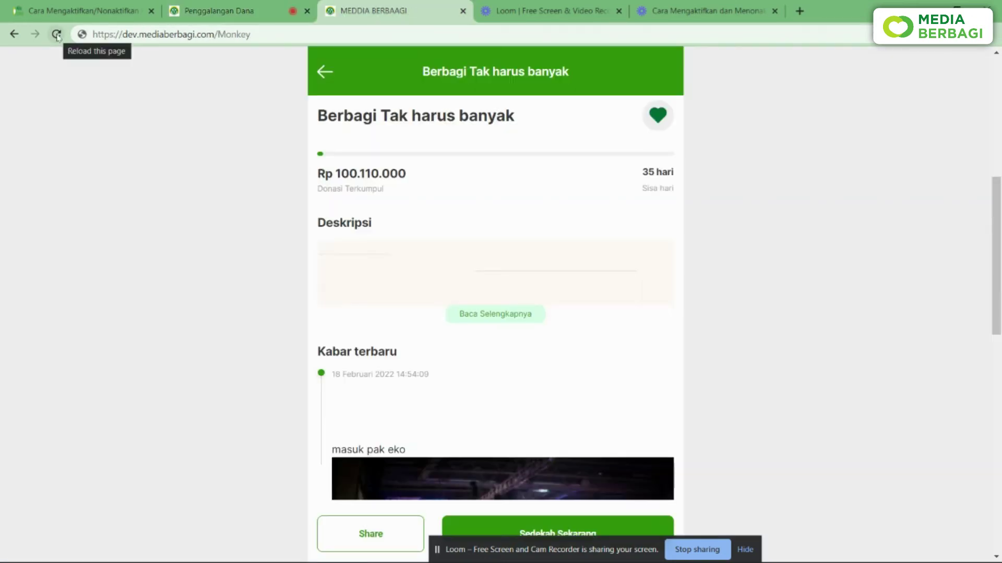
{"action": "left_click", "coordinate": [58, 36]}
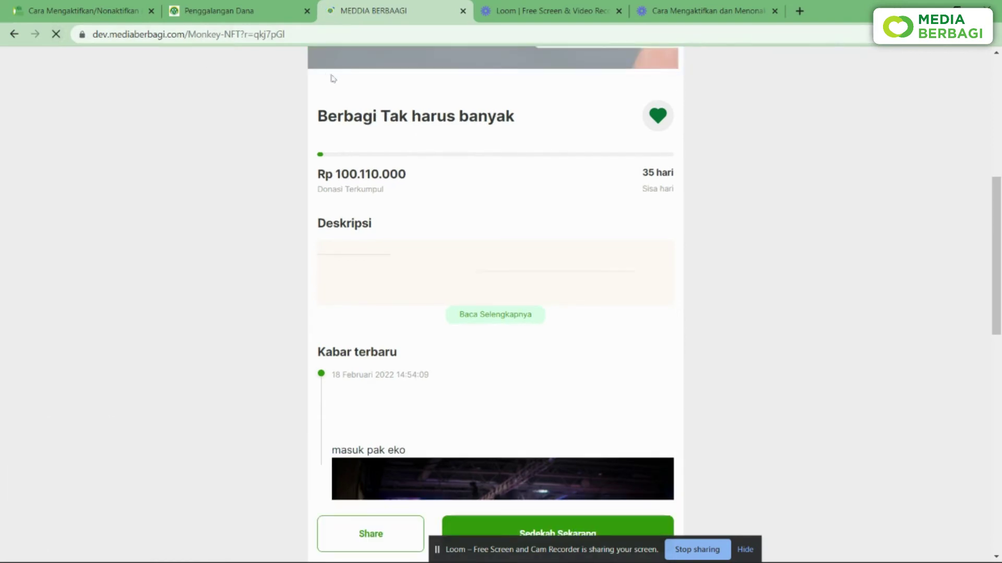
{"action": "left_click_drag", "start_coordinate": [285, 35], "coordinate": [191, 30]}
{"action": "key", "text": "BackSpace"}
{"action": "key", "text": "Return"}
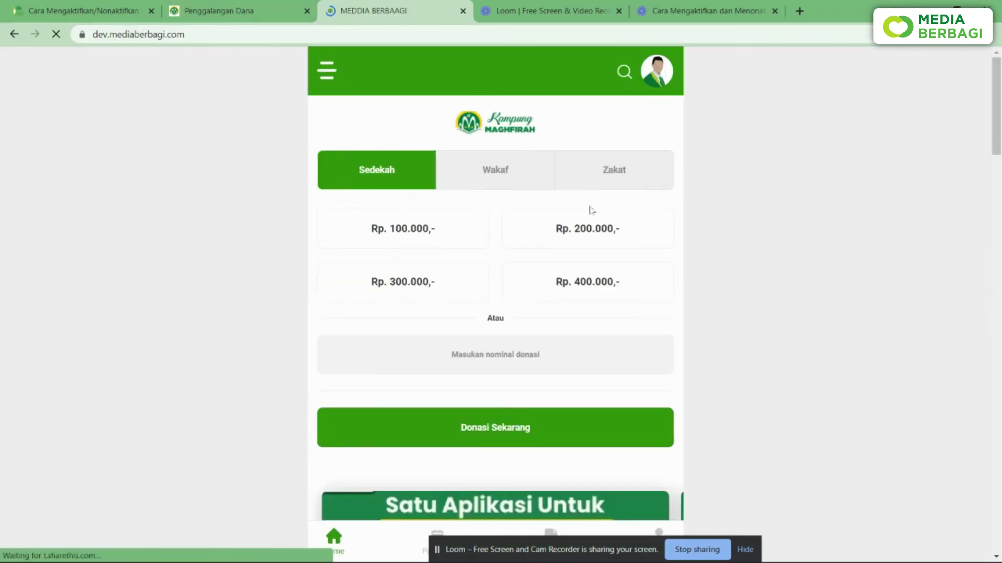
{"action": "scroll", "coordinate": [591, 220], "scroll_direction": "down", "scroll_amount": 12}
{"action": "scroll", "coordinate": [582, 232], "scroll_direction": "down", "scroll_amount": 10}
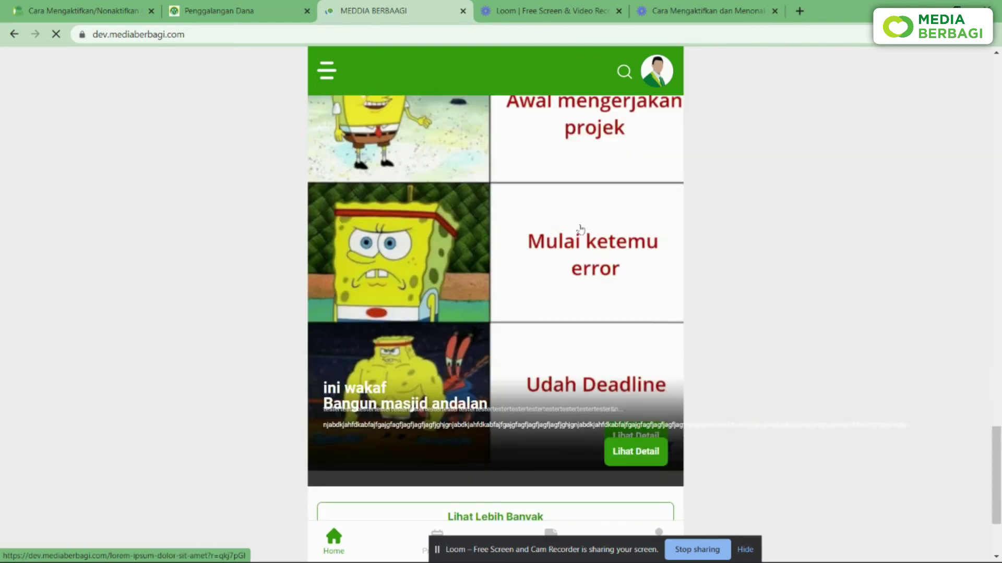
{"action": "scroll", "coordinate": [579, 228], "scroll_direction": "down", "scroll_amount": 3}
{"action": "scroll", "coordinate": [577, 232], "scroll_direction": "up", "scroll_amount": 7}
{"action": "scroll", "coordinate": [578, 232], "scroll_direction": "down", "scroll_amount": 15}
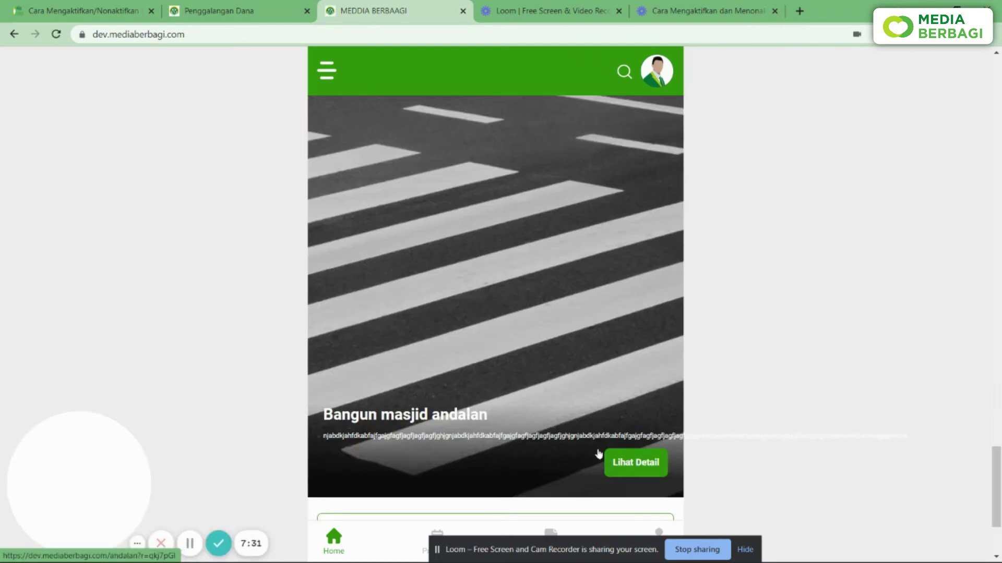
- Open the public details of "Bangun masjid andalan" and examine its description, news, donor and fundraiser sections and donation button
{"action": "left_click", "coordinate": [629, 464]}
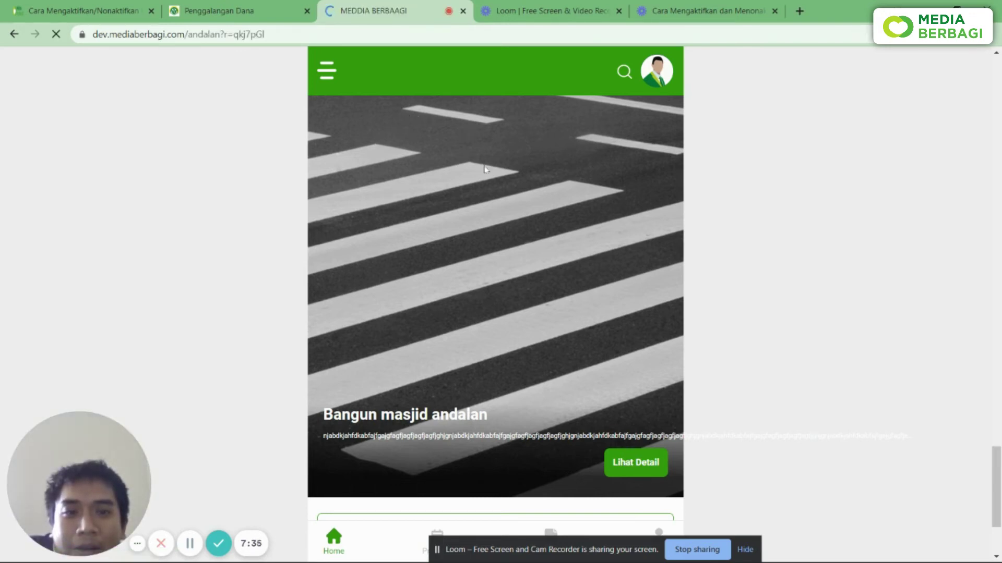
{"action": "scroll", "coordinate": [485, 181], "scroll_direction": "down", "scroll_amount": 7}
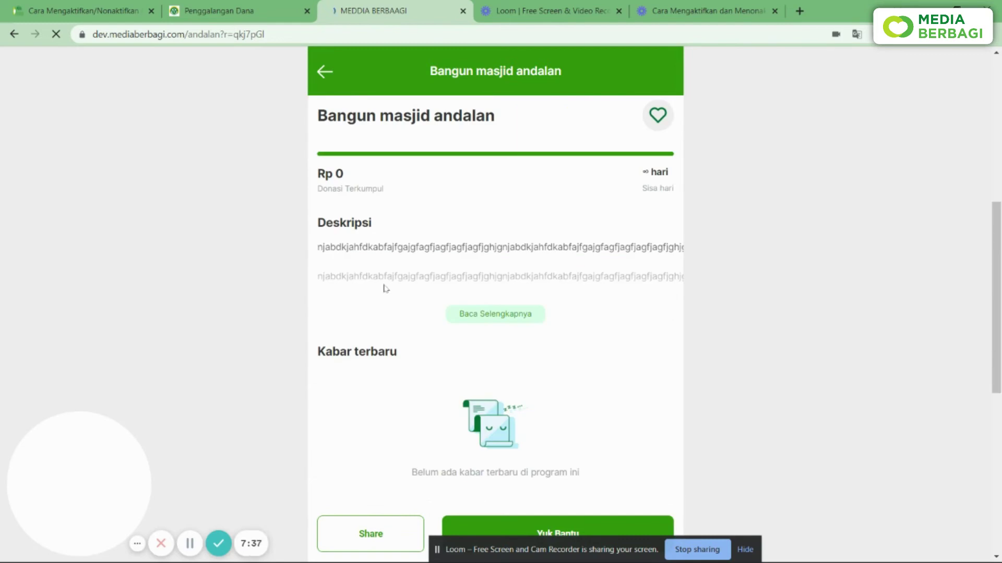
{"action": "scroll", "coordinate": [382, 286], "scroll_direction": "down", "scroll_amount": 5}
{"action": "scroll", "coordinate": [437, 274], "scroll_direction": "down", "scroll_amount": 3}
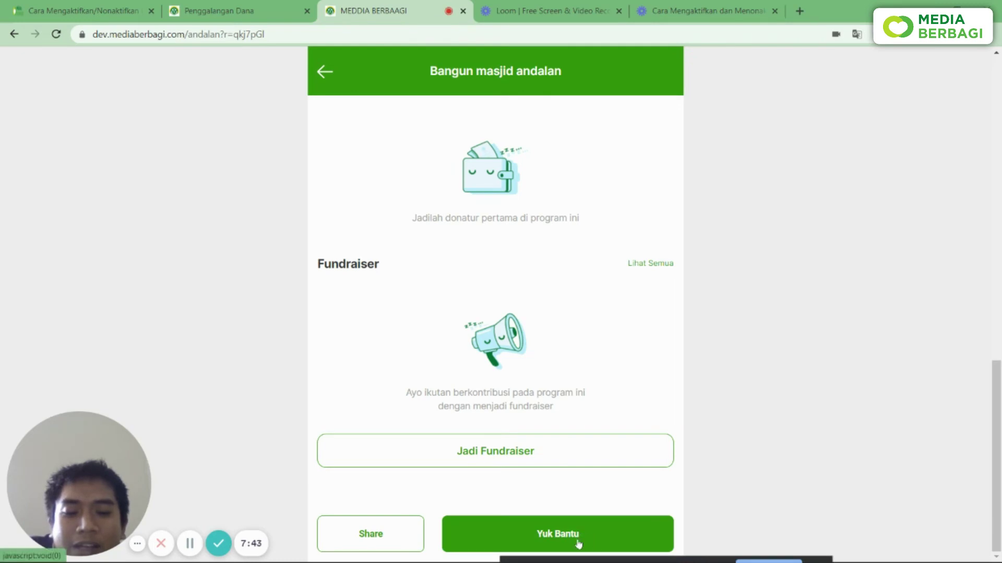
{"action": "scroll", "coordinate": [523, 433], "scroll_direction": "up", "scroll_amount": 15}
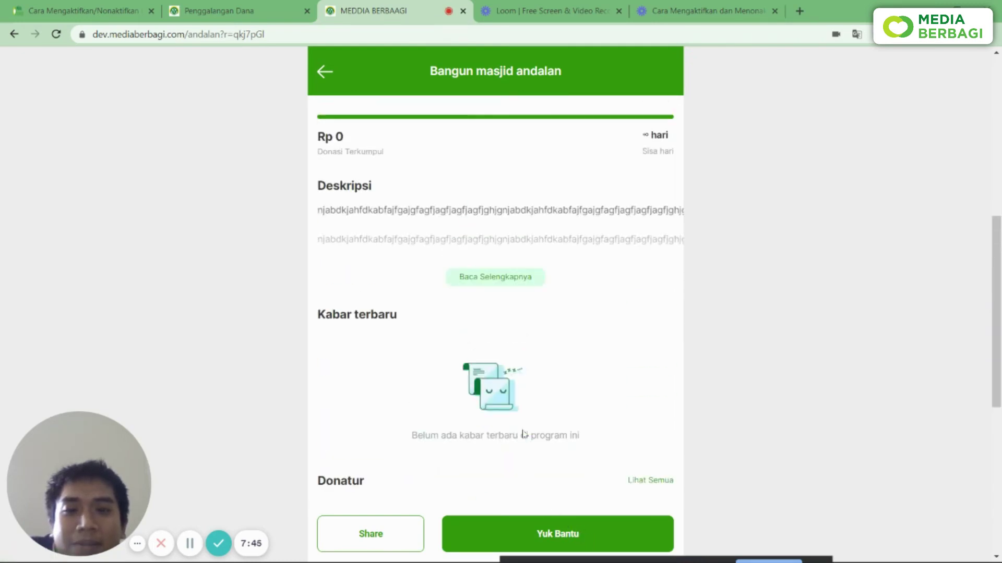
- Return to the admin site and start a new campaign under the Wakaf program
{"action": "left_click", "coordinate": [215, 15]}
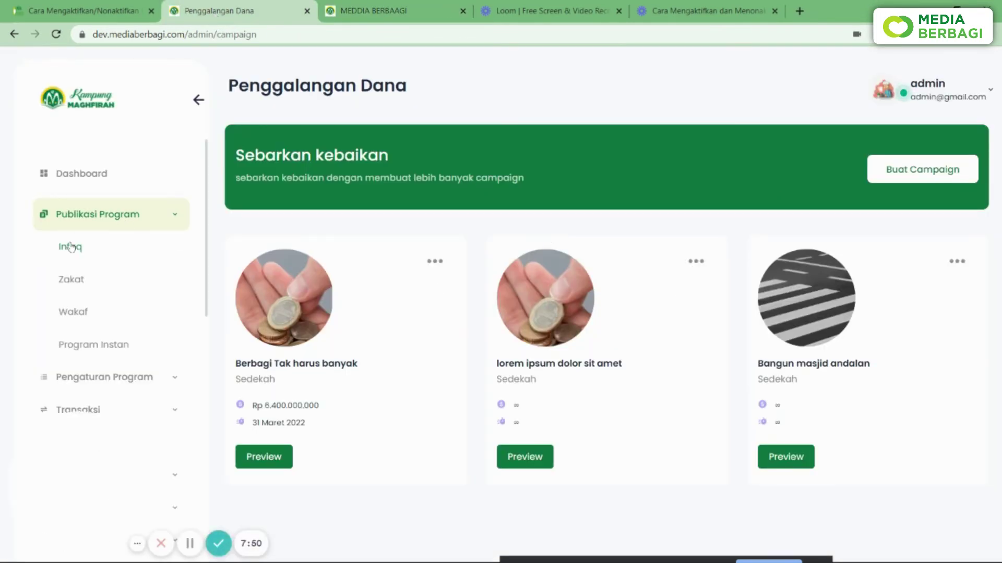
{"action": "left_click", "coordinate": [76, 315]}
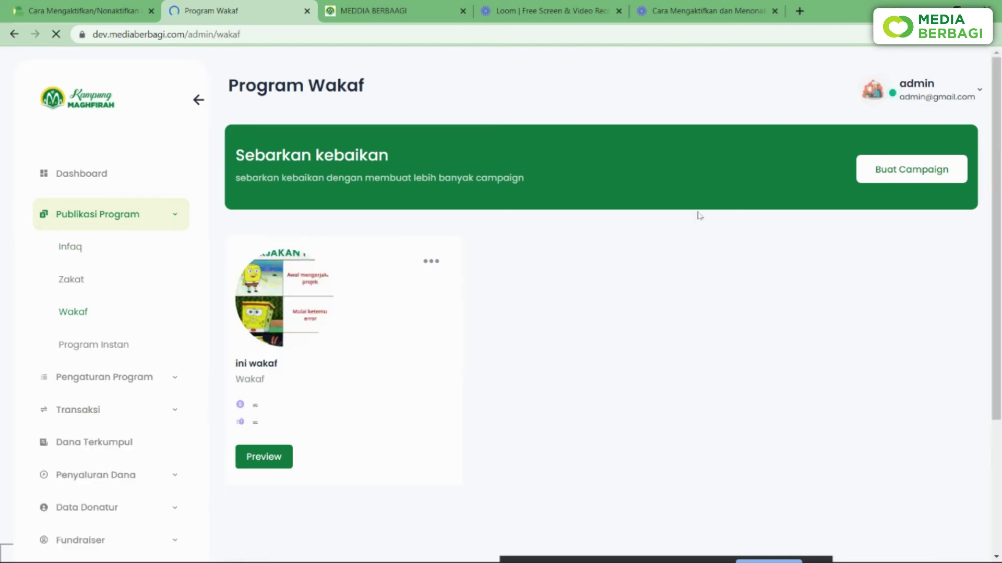
{"action": "left_click", "coordinate": [897, 173]}
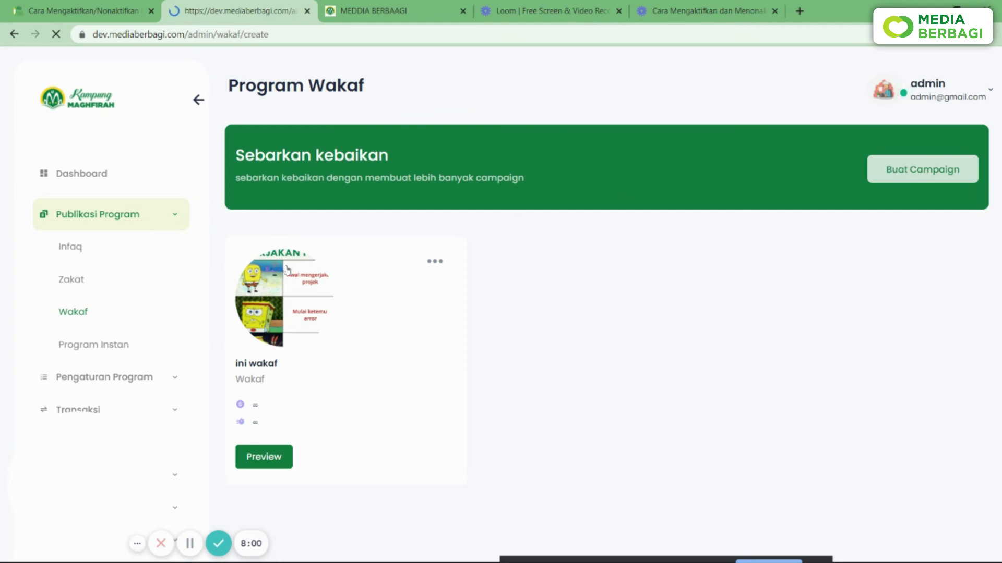
- Set the wakaf campaign's unit (Satuan / Unit) to m and its price per unit (Harga per Unit) to 50.000
{"action": "scroll", "coordinate": [297, 318], "scroll_direction": "down", "scroll_amount": 6}
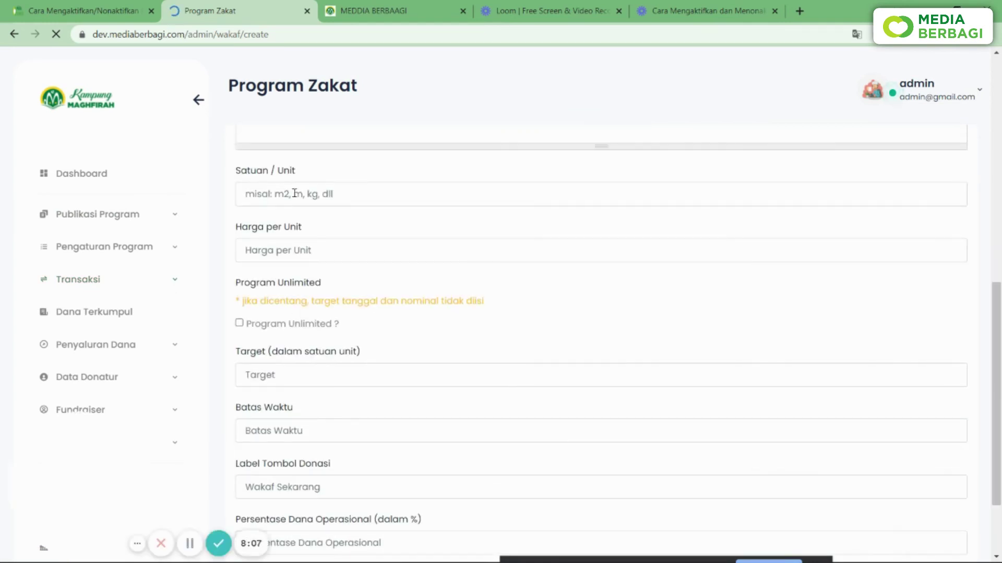
{"action": "left_click", "coordinate": [295, 194]}
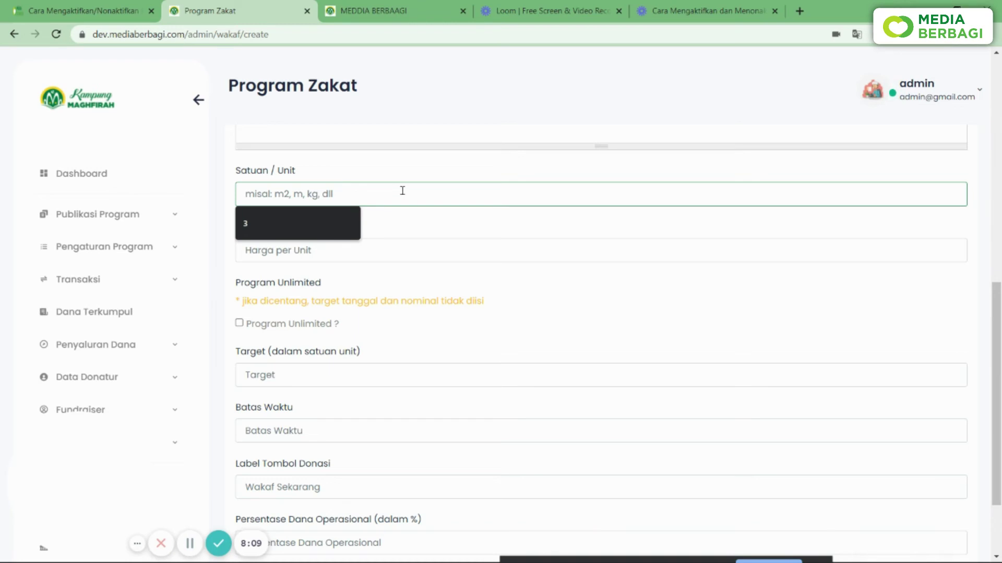
{"action": "type", "text": "m"}
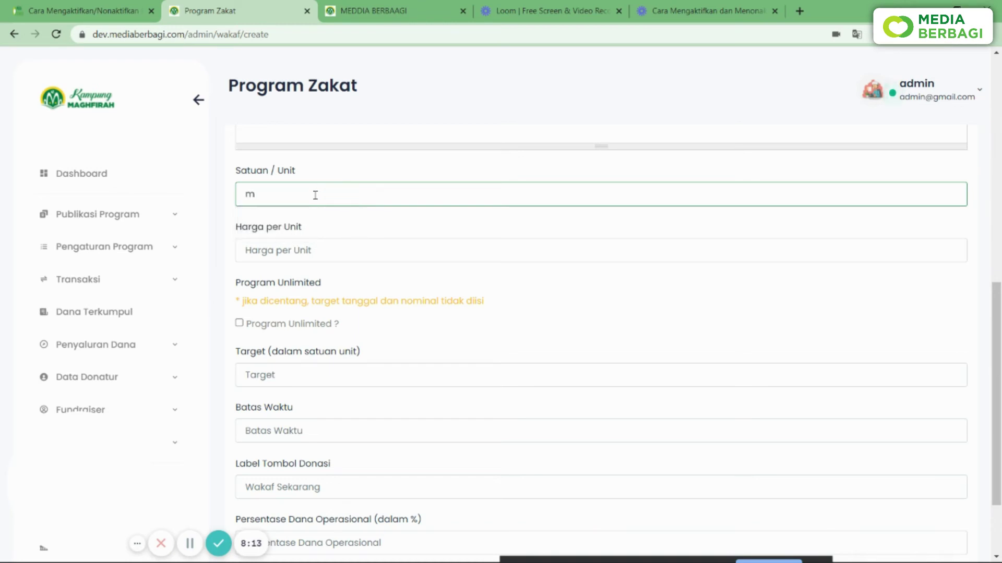
{"action": "left_click", "coordinate": [292, 246]}
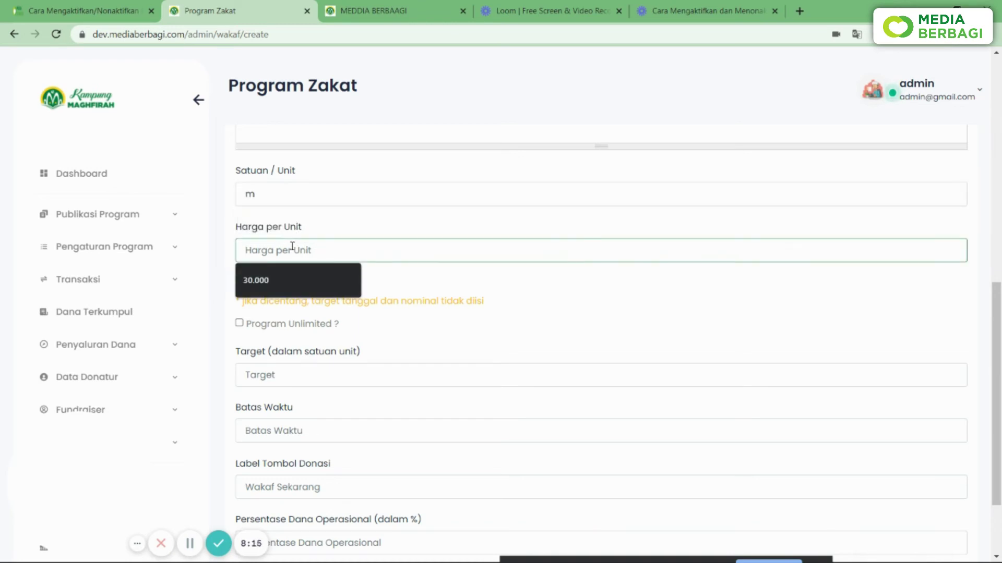
{"action": "type", "text": "5000000"}
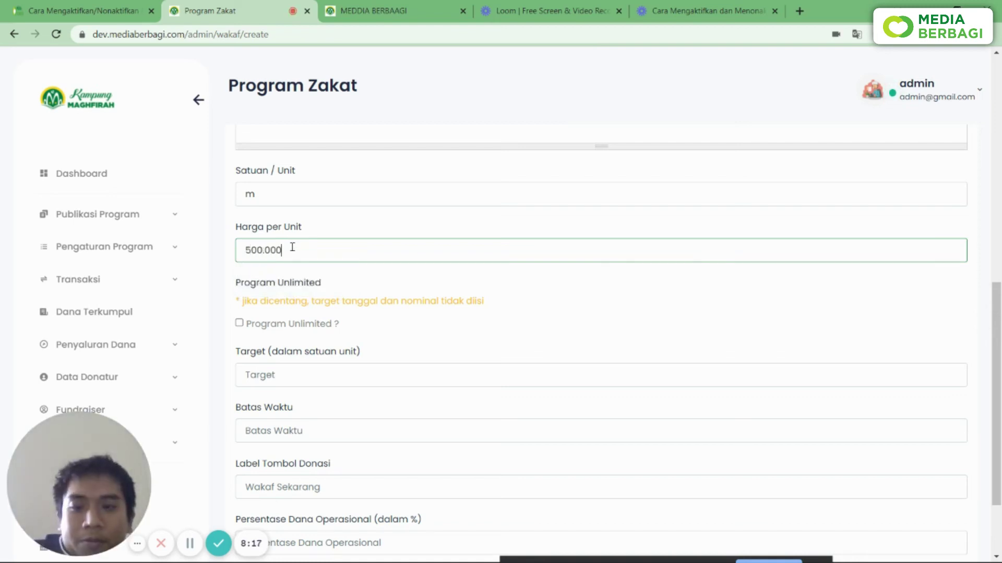
{"action": "key", "text": "BackSpace"}
{"action": "left_click", "coordinate": [340, 229]}
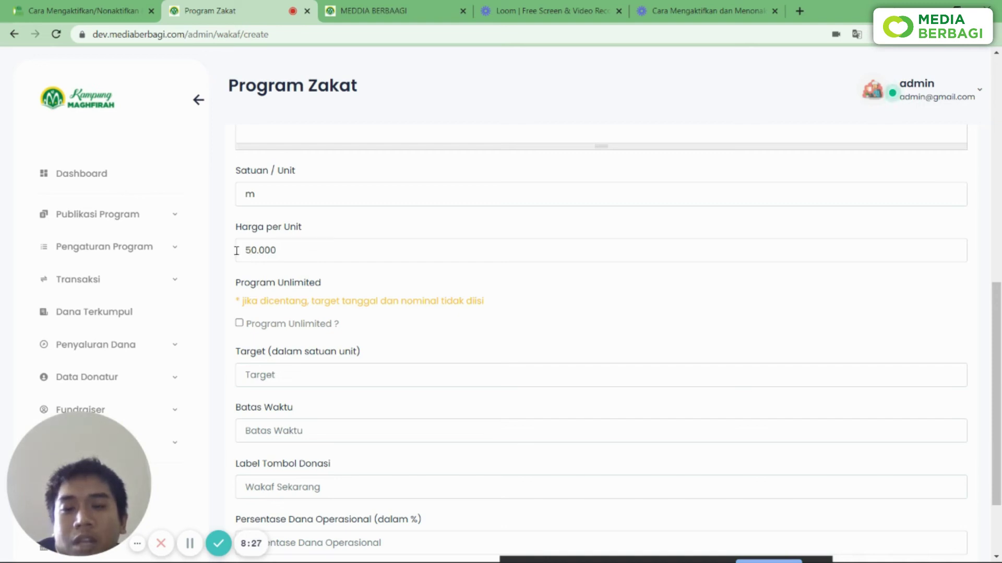
- Switch to the public site and open the donation payment page of "Bangun masjid andalan" to examine its nominal options
{"action": "left_click", "coordinate": [401, 13]}
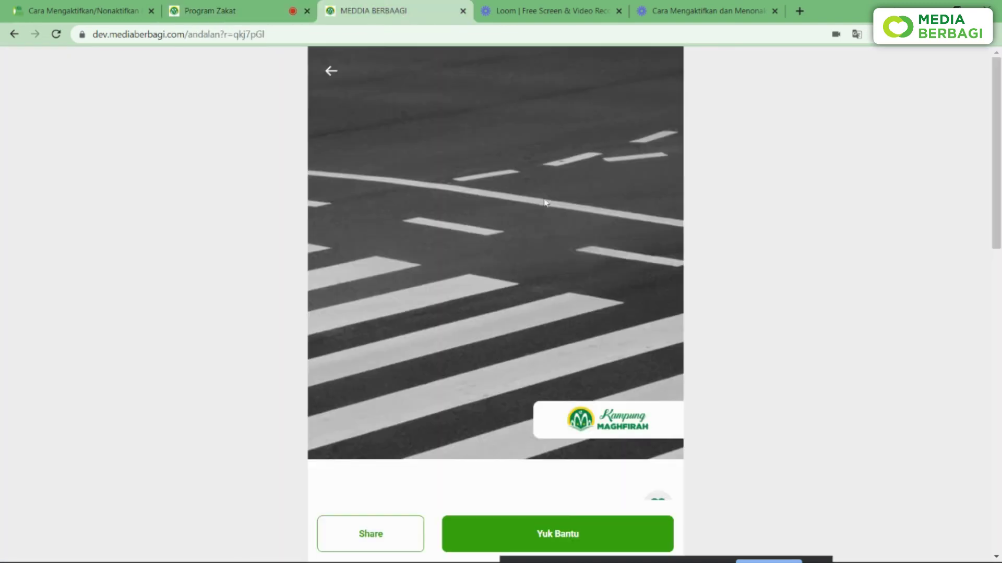
{"action": "scroll", "coordinate": [545, 202], "scroll_direction": "down", "scroll_amount": 6}
{"action": "left_click", "coordinate": [553, 537]}
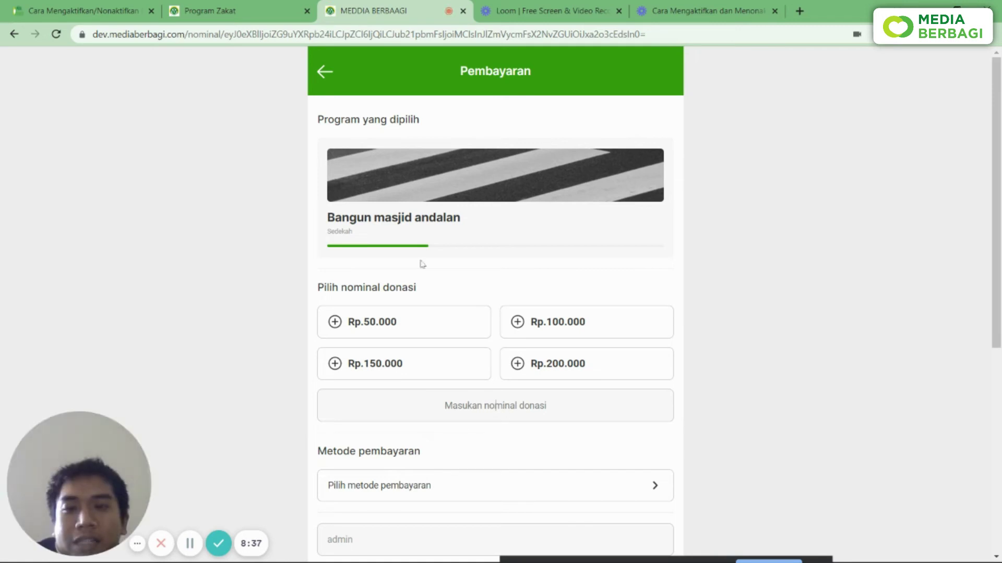
- Go back to the public home page, find the "ini wakaf" campaign and open its details and wakaf payment page
{"action": "left_click", "coordinate": [322, 72]}
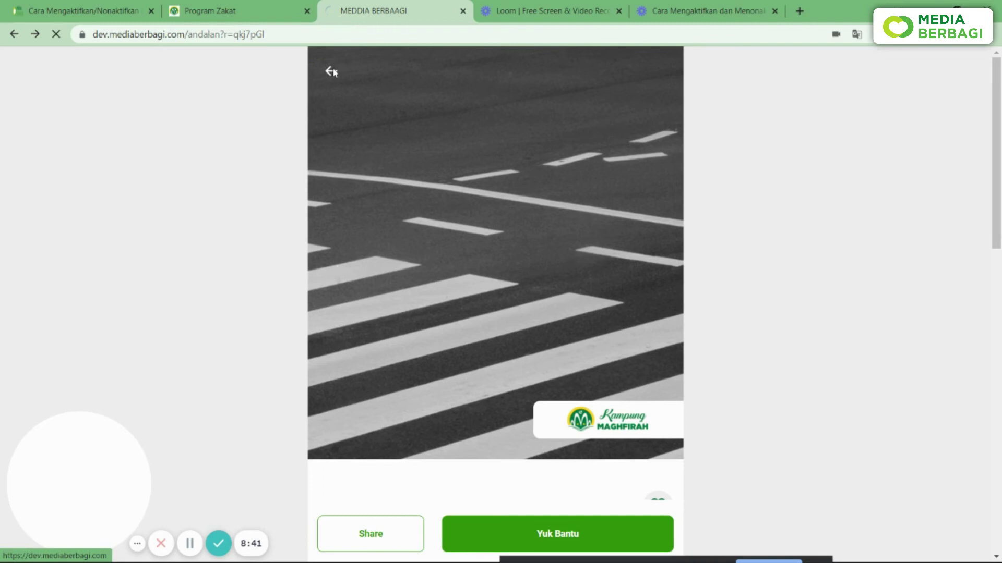
{"action": "scroll", "coordinate": [548, 214], "scroll_direction": "down", "scroll_amount": 5}
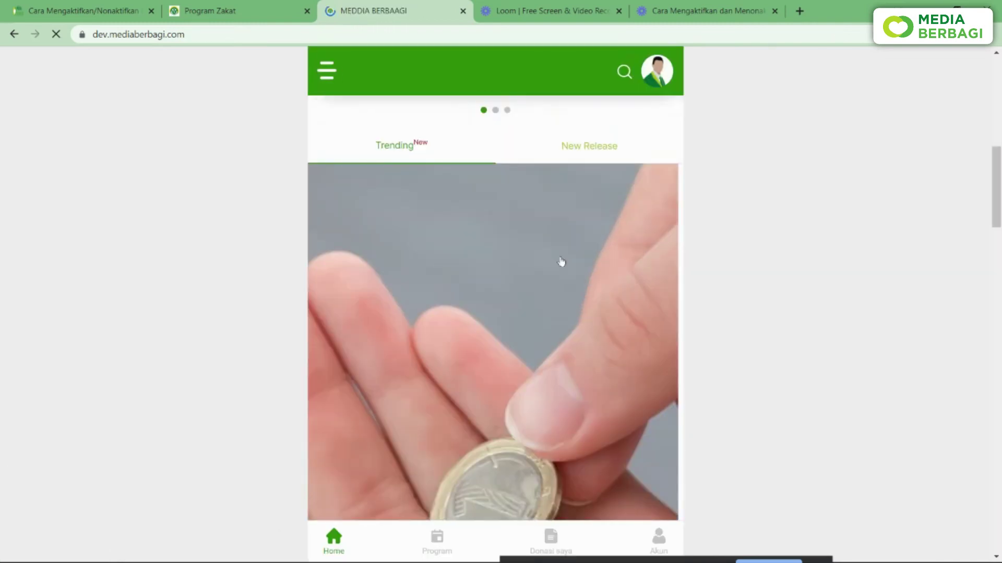
{"action": "scroll", "coordinate": [564, 287], "scroll_direction": "down", "scroll_amount": 10}
{"action": "scroll", "coordinate": [579, 331], "scroll_direction": "down", "scroll_amount": 5}
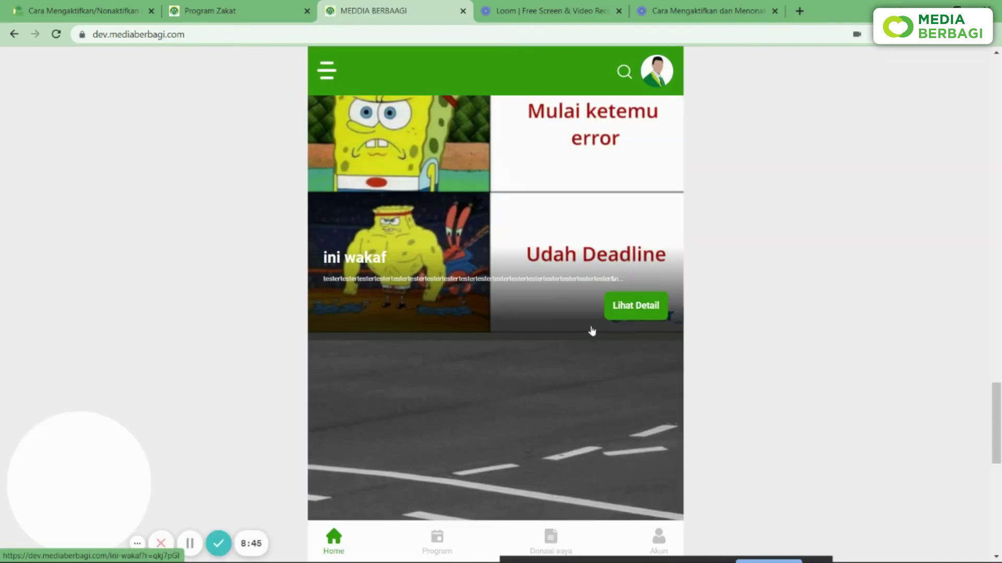
{"action": "left_click", "coordinate": [620, 304]}
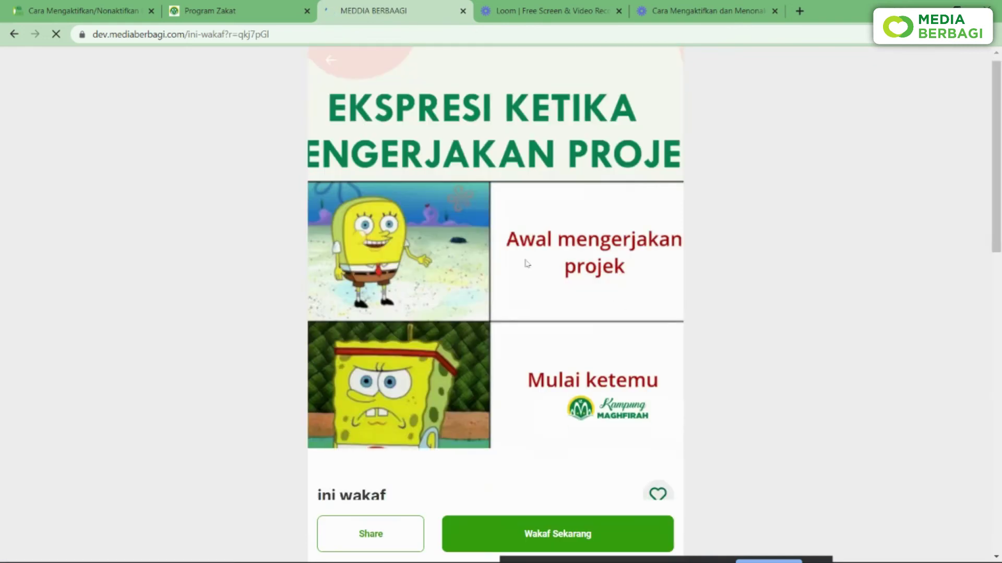
{"action": "scroll", "coordinate": [576, 503], "scroll_direction": "down", "scroll_amount": 10}
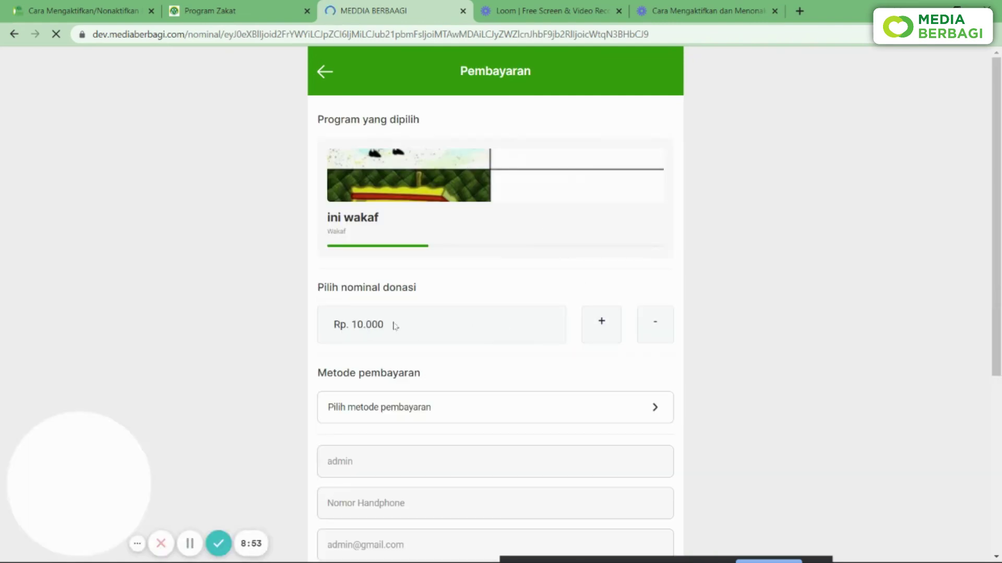
- Raise the donation amount for "ini wakaf" in unit steps to Rp. 50.000
{"action": "left_click", "coordinate": [600, 322]}
{"action": "left_click", "coordinate": [600, 322]}
{"action": "left_click", "coordinate": [599, 321]}
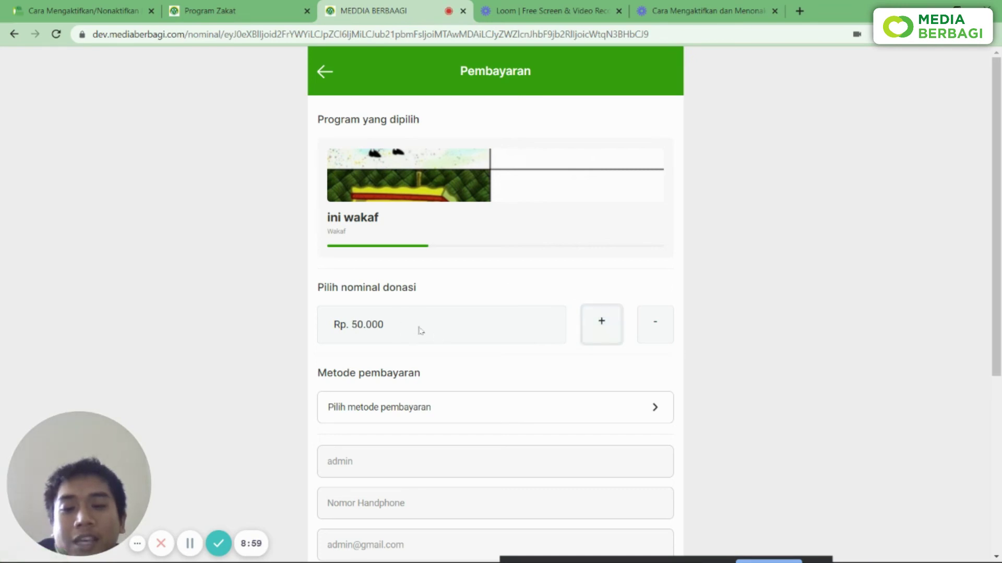
- Return to the new wakaf campaign form in the admin site and go to its Persentase Dana Operasional field
{"action": "left_click", "coordinate": [222, 9]}
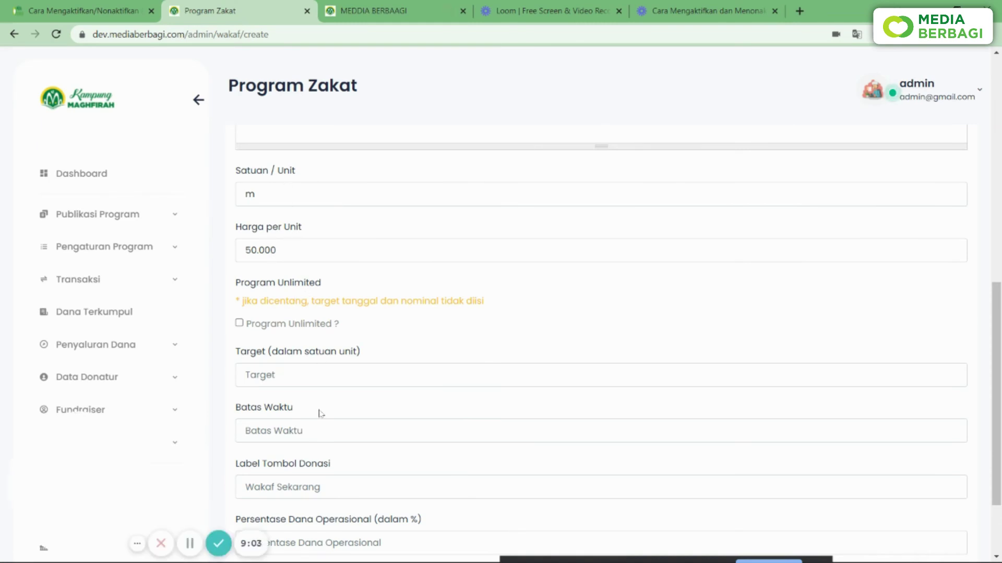
{"action": "scroll", "coordinate": [321, 413], "scroll_direction": "down", "scroll_amount": 2}
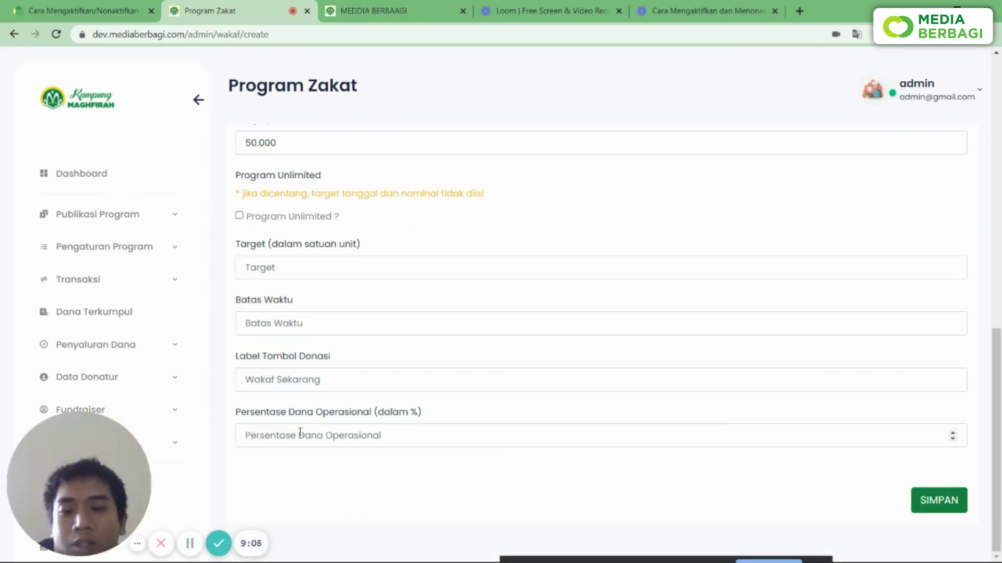
{"action": "left_click", "coordinate": [358, 436]}
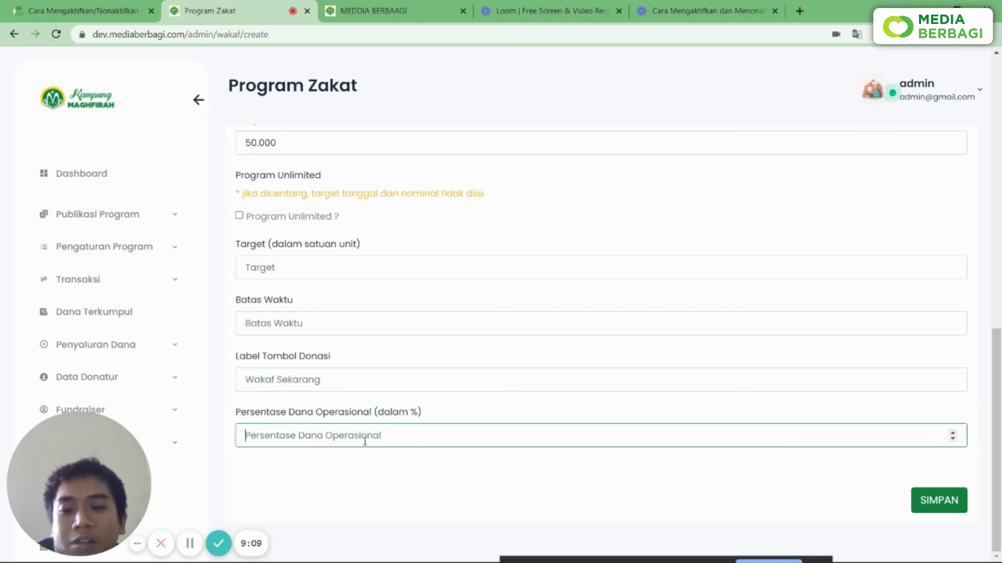
- Open the Dana Terkumpul details of the "Bangun masjid andalan" campaign and bring up its fund distribution section
{"action": "left_click", "coordinate": [119, 312]}
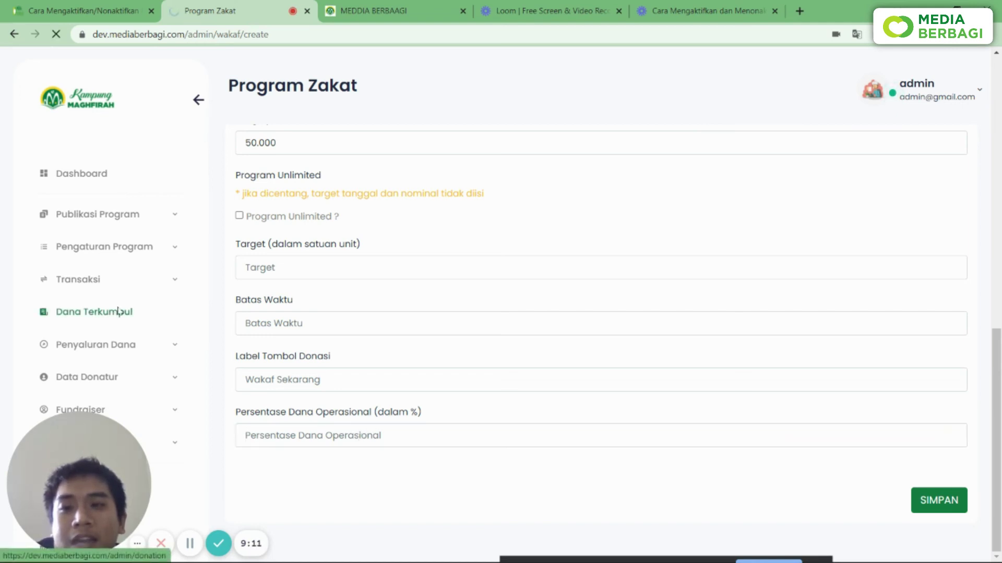
{"action": "scroll", "coordinate": [451, 440], "scroll_direction": "down", "scroll_amount": 10}
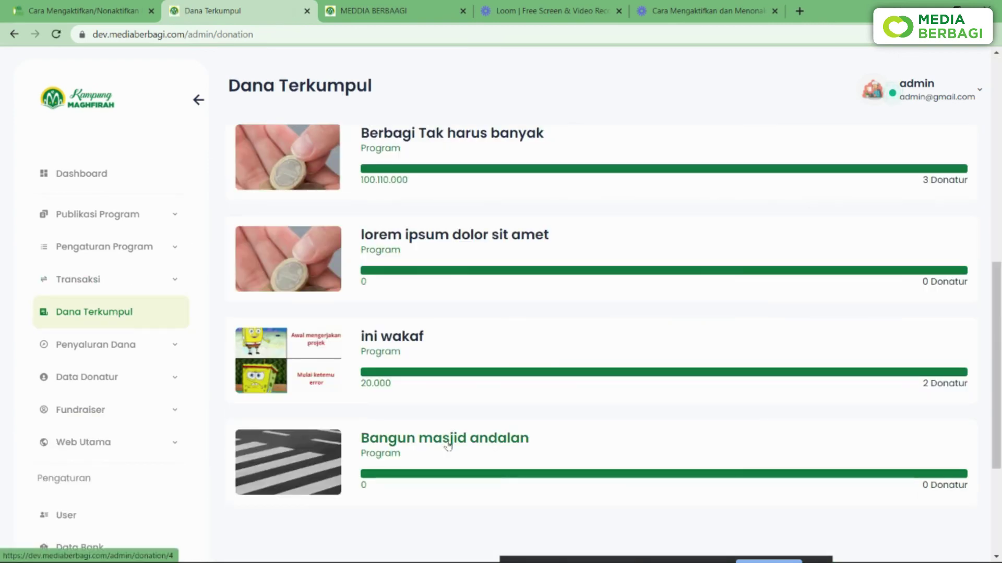
{"action": "left_click", "coordinate": [449, 442]}
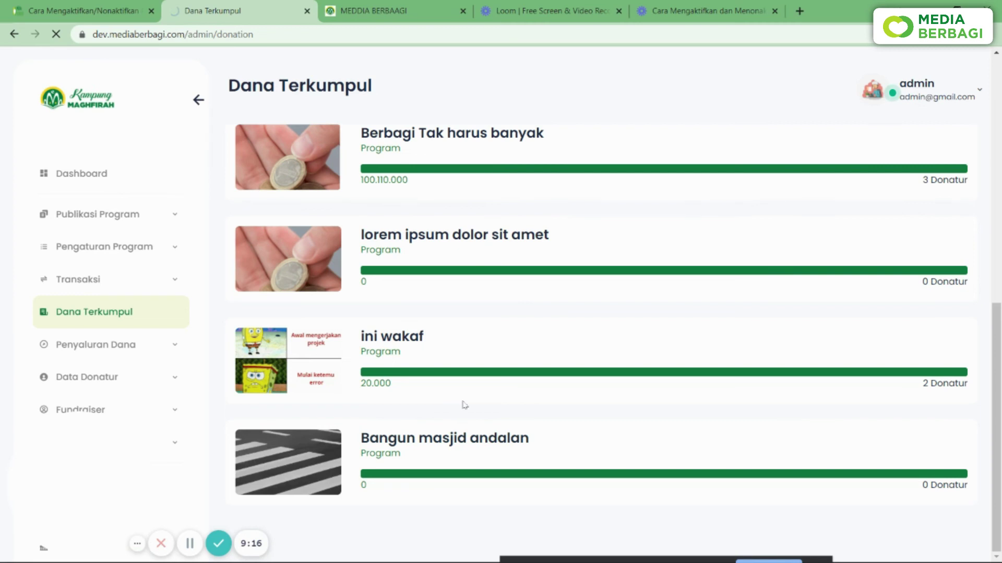
{"action": "scroll", "coordinate": [462, 355], "scroll_direction": "down", "scroll_amount": 4}
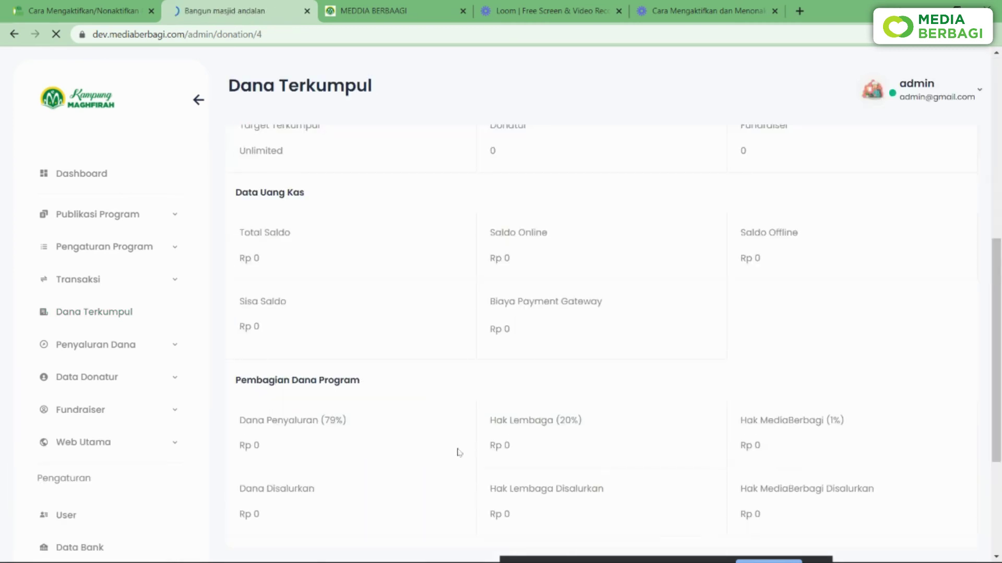
- Examine the Pembagian Dana Program shares for Dana Penyaluran, Hak Lembaga and Hak MediaBerbagi, along with the campaign's cash data
{"action": "left_click_drag", "start_coordinate": [253, 422], "coordinate": [319, 421]}
{"action": "triple_click", "coordinate": [331, 420]}
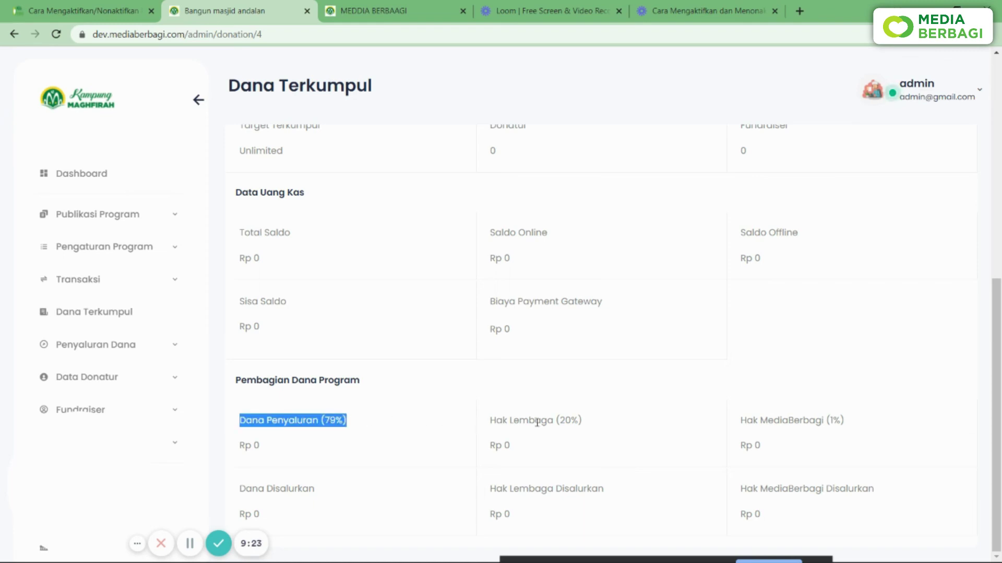
{"action": "triple_click", "coordinate": [567, 421]}
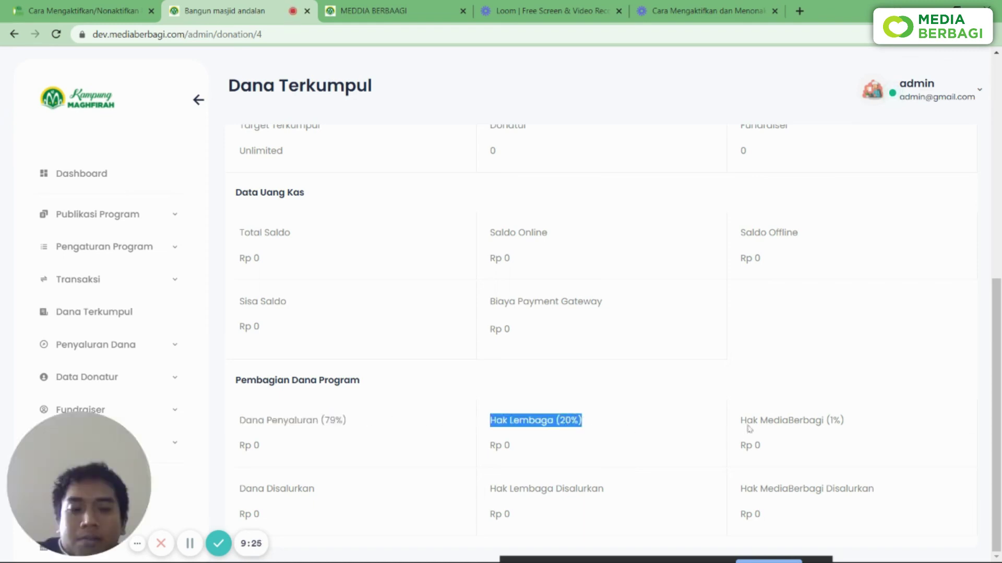
{"action": "triple_click", "coordinate": [832, 421]}
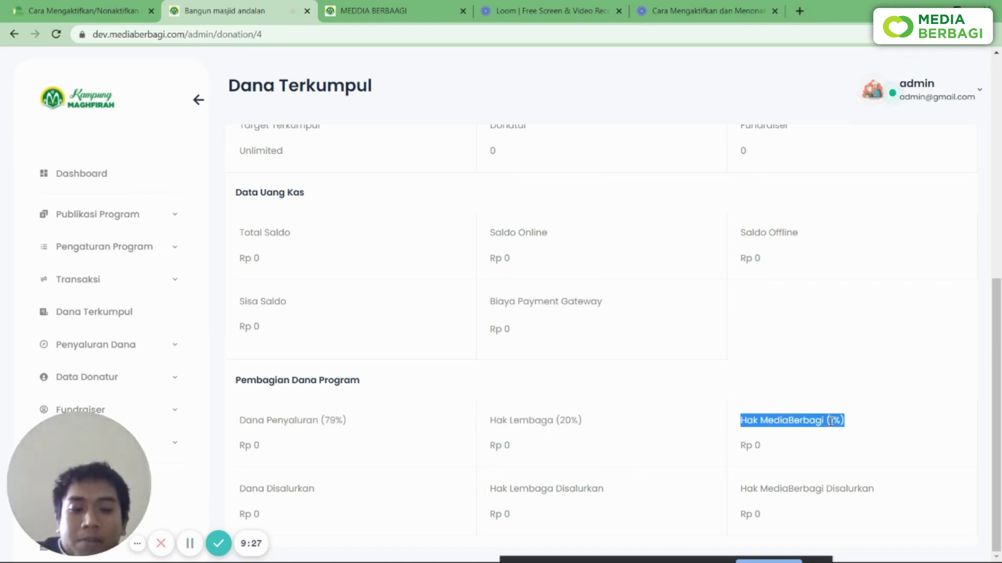
{"action": "scroll", "coordinate": [631, 459], "scroll_direction": "up", "scroll_amount": 5}
{"action": "scroll", "coordinate": [629, 467], "scroll_direction": "down", "scroll_amount": 5}
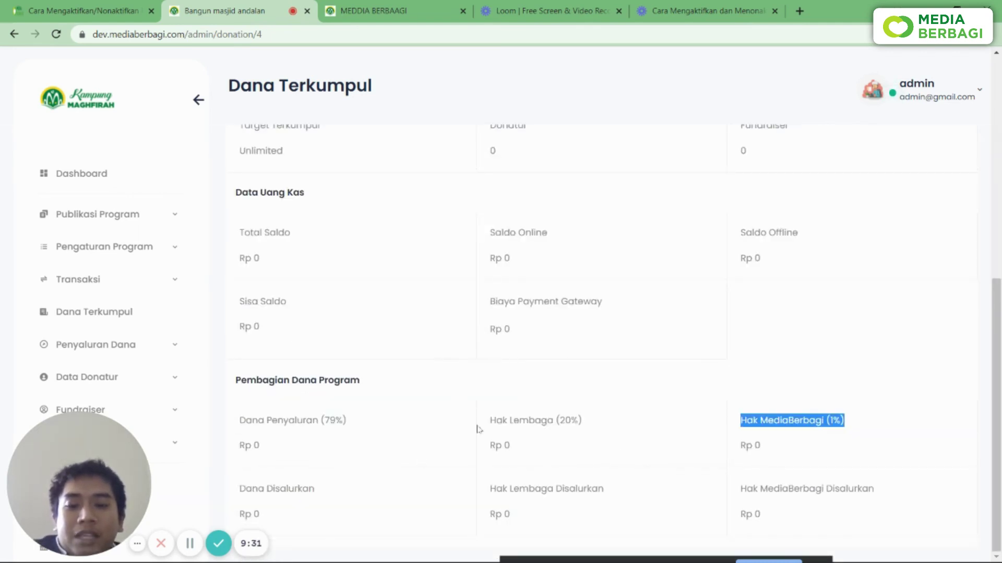
{"action": "scroll", "coordinate": [489, 417], "scroll_direction": "up", "scroll_amount": 5}
{"action": "scroll", "coordinate": [490, 425], "scroll_direction": "down", "scroll_amount": 5}
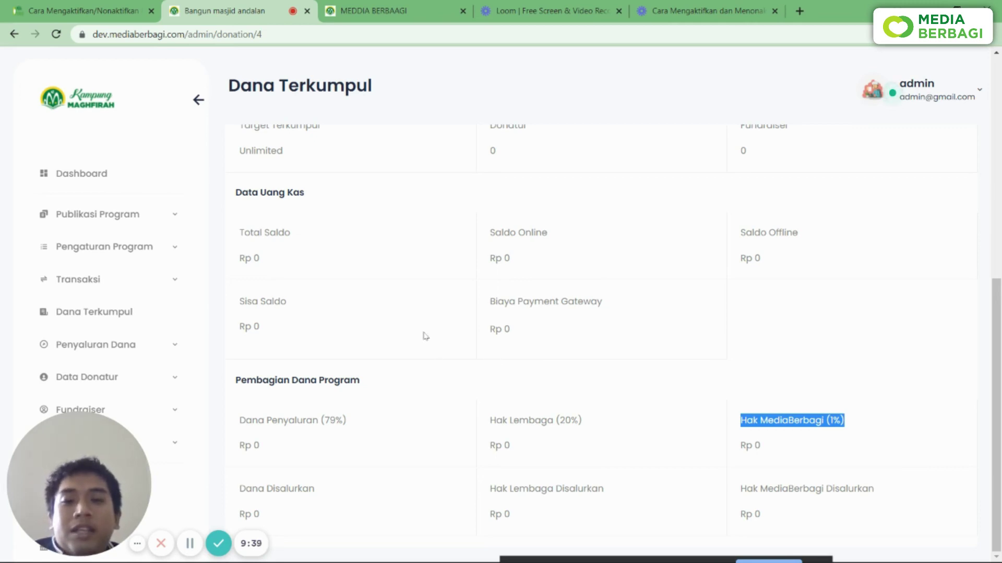
{"action": "scroll", "coordinate": [402, 367], "scroll_direction": "up", "scroll_amount": 5}
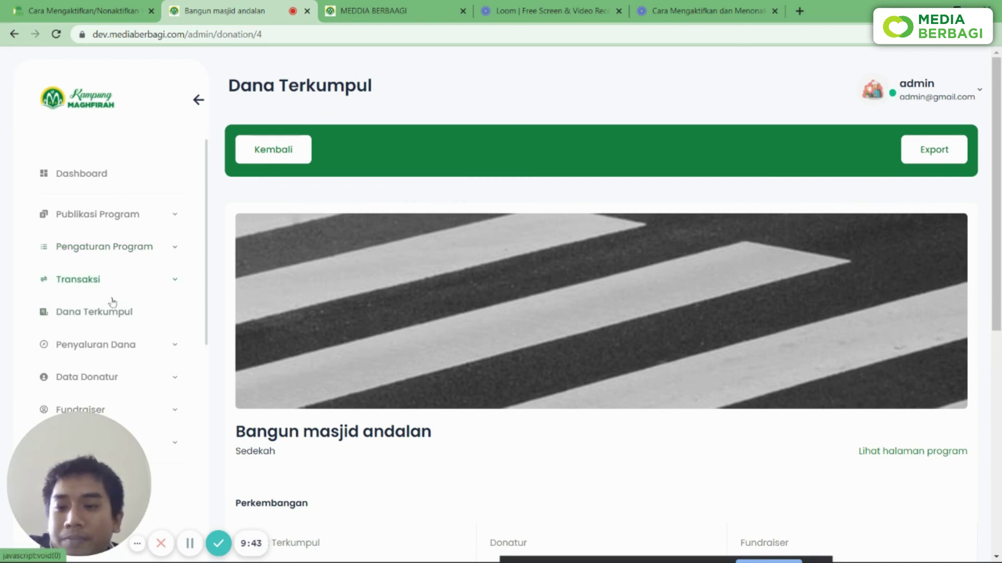
- Start a new campaign under the Infaq program and review its form fields, including Persentase Dana Operasional
{"action": "left_click", "coordinate": [126, 215]}
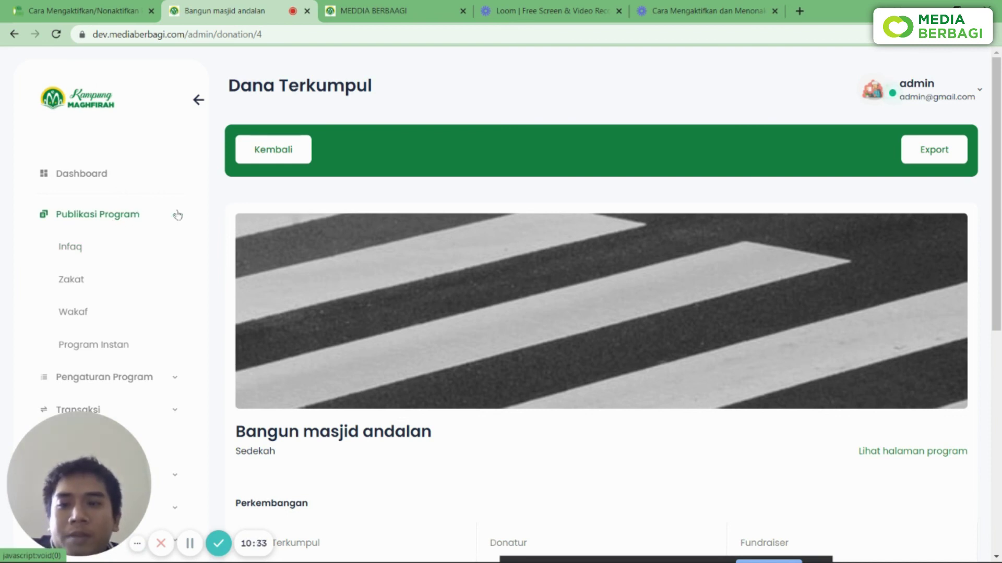
{"action": "left_click", "coordinate": [76, 252]}
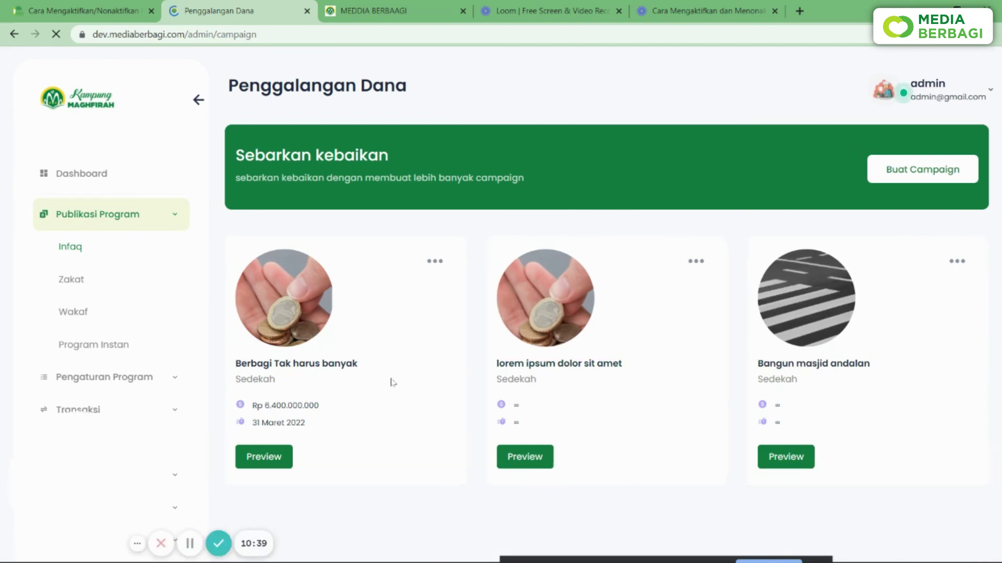
{"action": "left_click", "coordinate": [882, 173]}
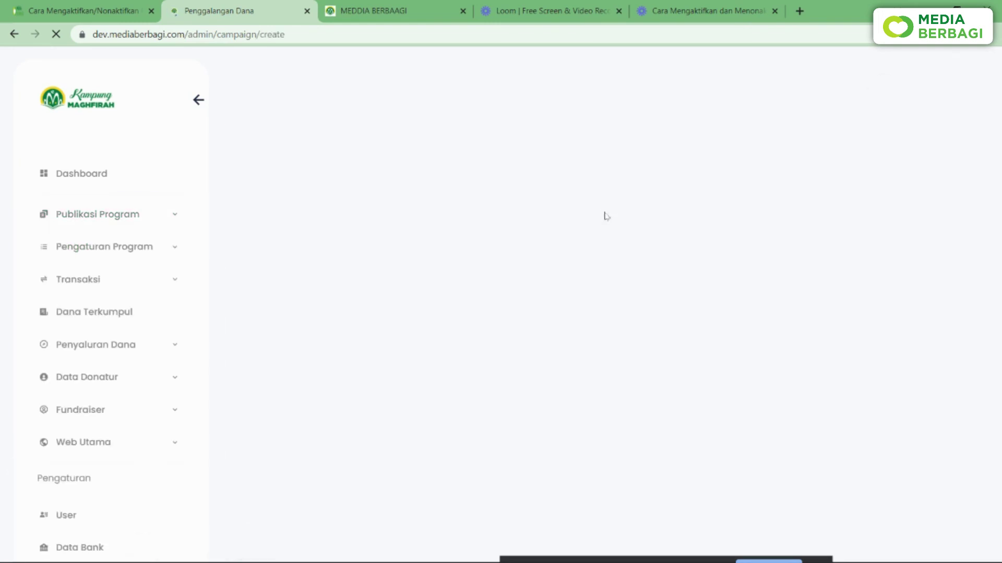
{"action": "scroll", "coordinate": [459, 240], "scroll_direction": "down", "scroll_amount": 7}
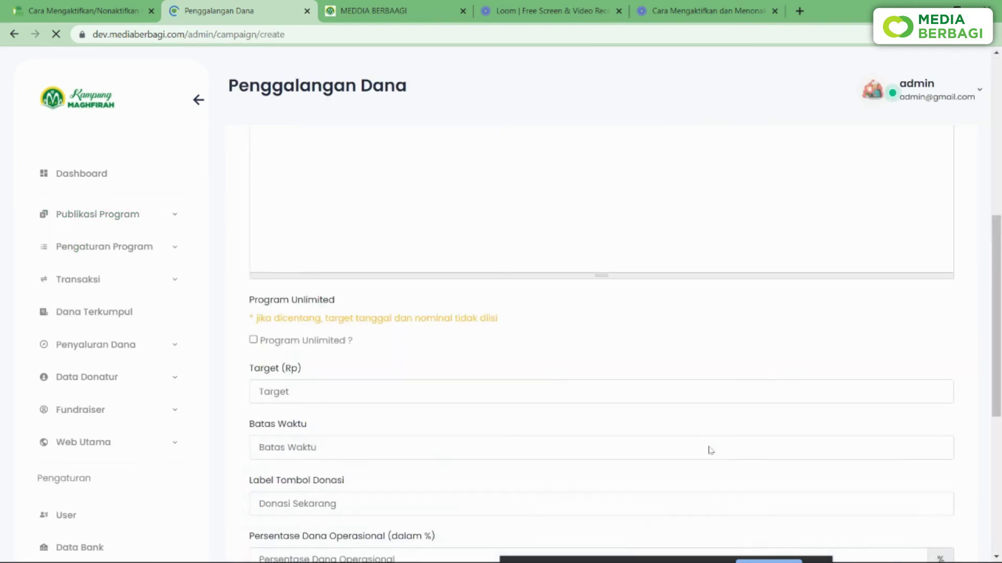
{"action": "scroll", "coordinate": [709, 449], "scroll_direction": "down", "scroll_amount": 6}
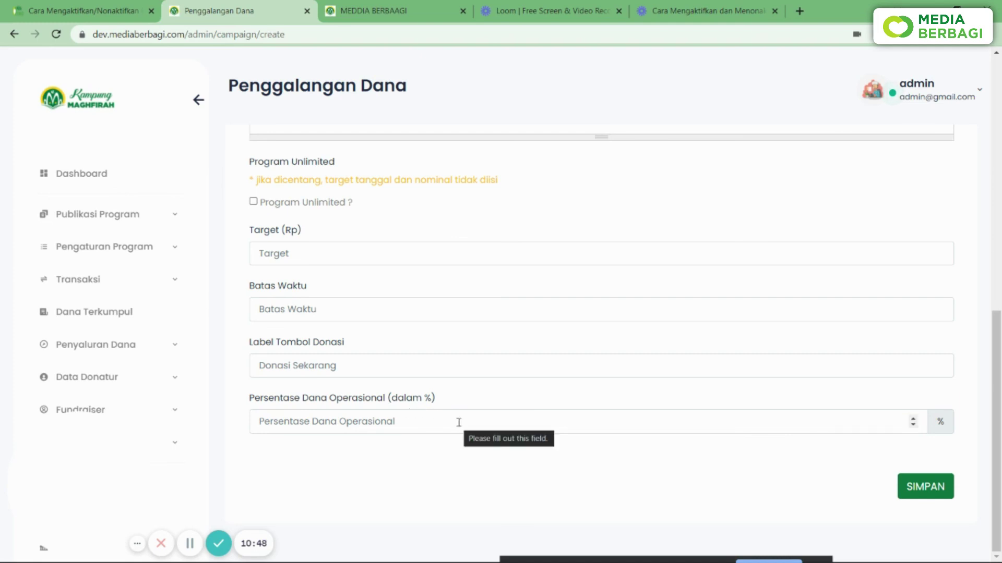
{"action": "scroll", "coordinate": [459, 422], "scroll_direction": "up", "scroll_amount": 15}
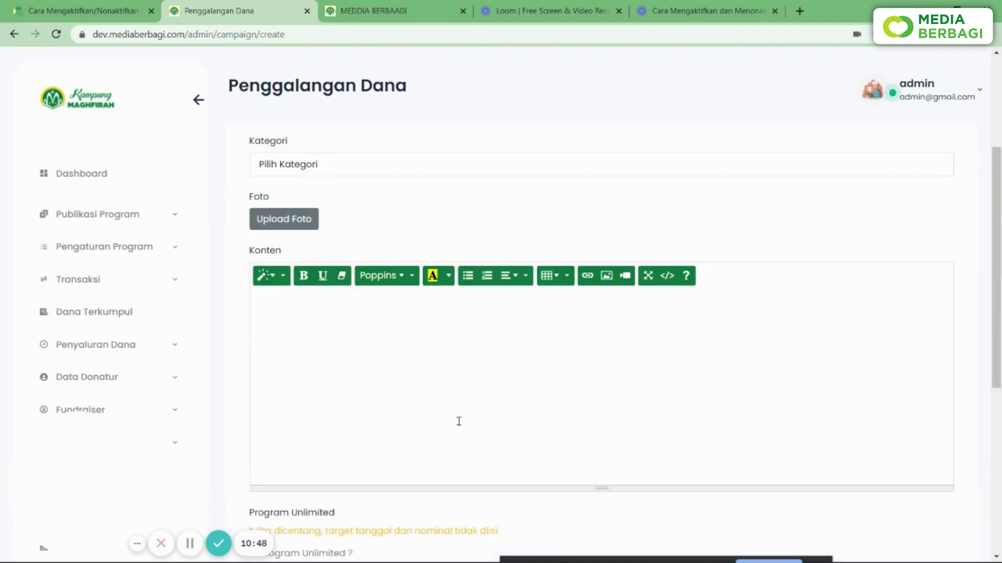